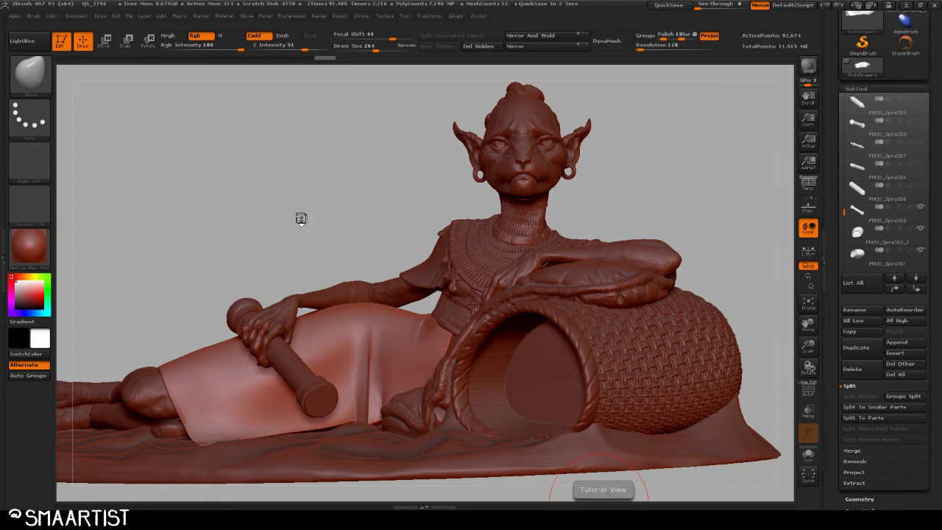
# Show the wireframe on the reclining figure's drapery, lower it three subdivision levels and examine the fold topology
pyautogui.moveTo(312, 219); pyautogui.dragTo(284, 211)
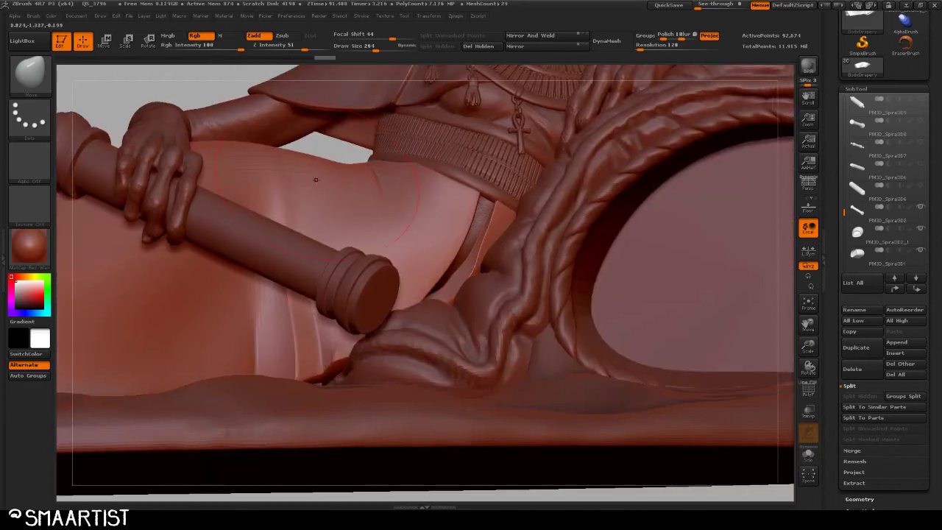
pyautogui.moveTo(158, 86)
pyautogui.mouseDown()
pyautogui.moveTo(137, 100)
pyautogui.moveTo(104, 101)
pyautogui.mouseUp()
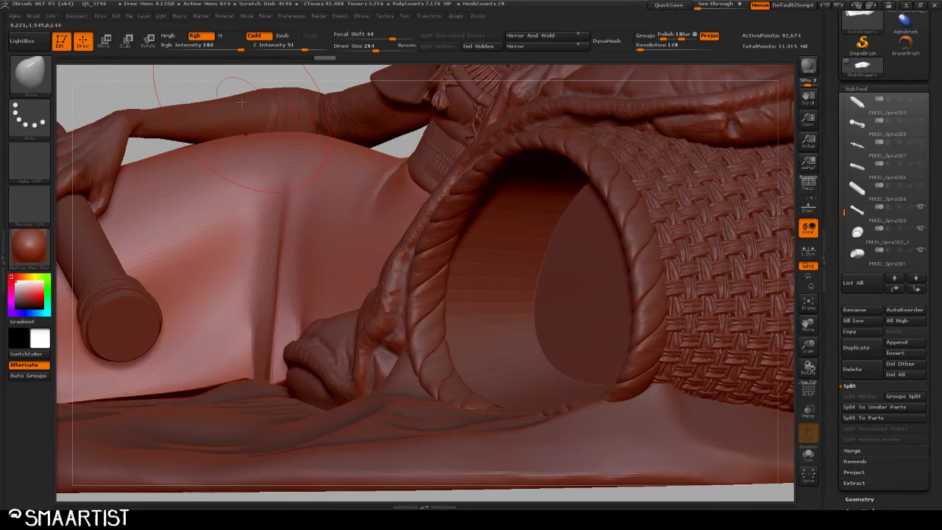
pyautogui.hotkey('shift', 'f')
pyautogui.hotkey('shift', 'd')
pyautogui.hotkey('shift', 'd')
pyautogui.hotkey('shift', 'd')
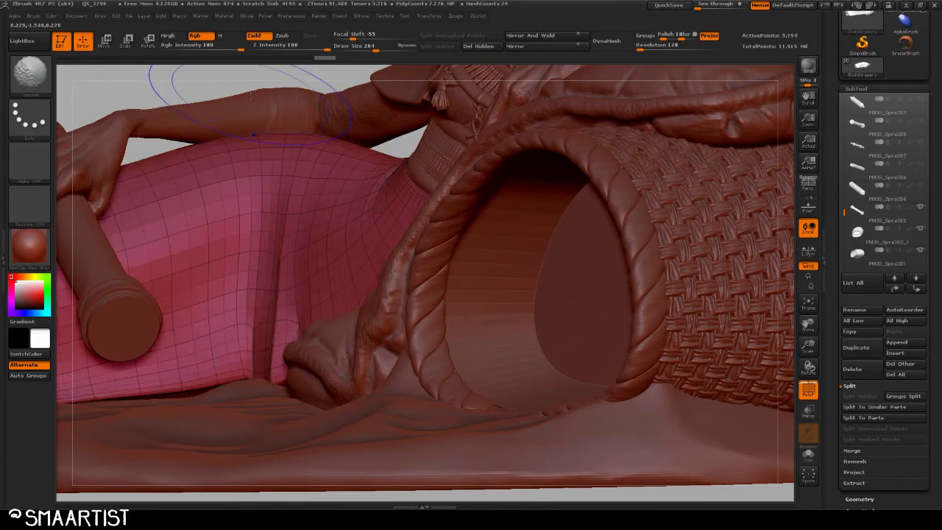
pyautogui.moveTo(257, 78); pyautogui.dragTo(266, 111)
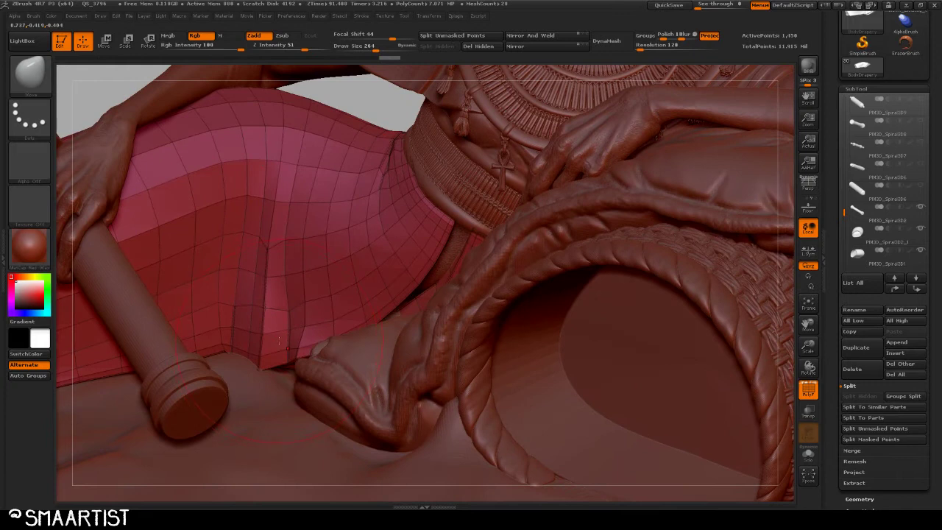
pyautogui.press('shift')
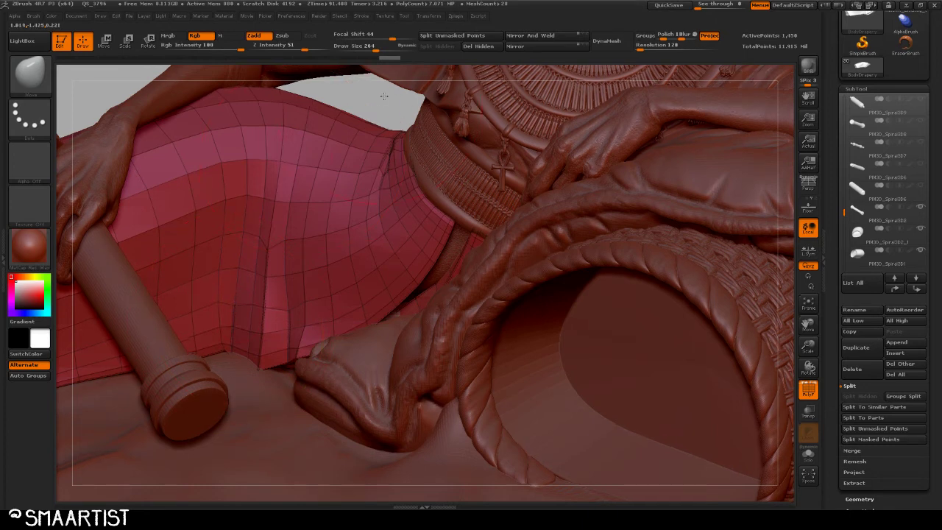
pyautogui.moveTo(387, 98); pyautogui.dragTo(415, 92)
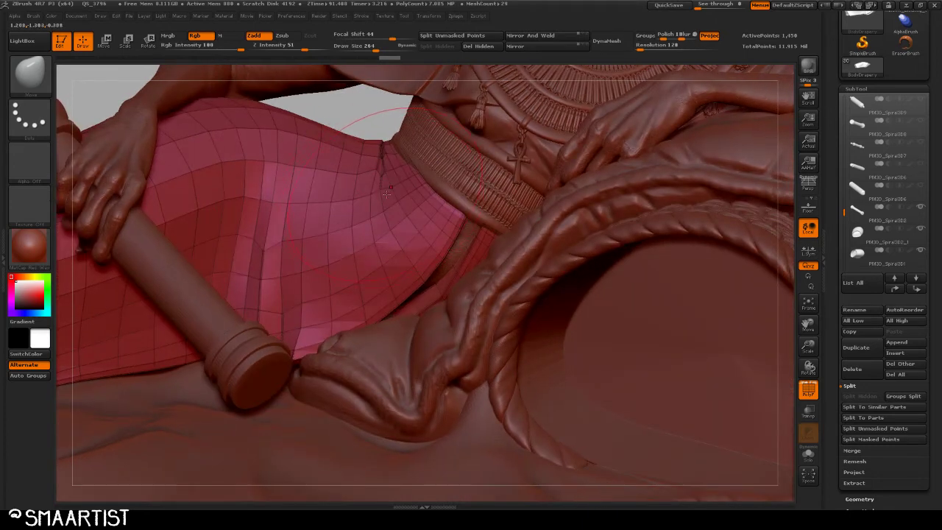
# Raise the drapery back three subdivision levels, hide its wireframe and examine the folds at the hip and waist
pyautogui.press('d')
pyautogui.press('d')
pyautogui.press('d')
pyautogui.hotkey('shift', 'f')
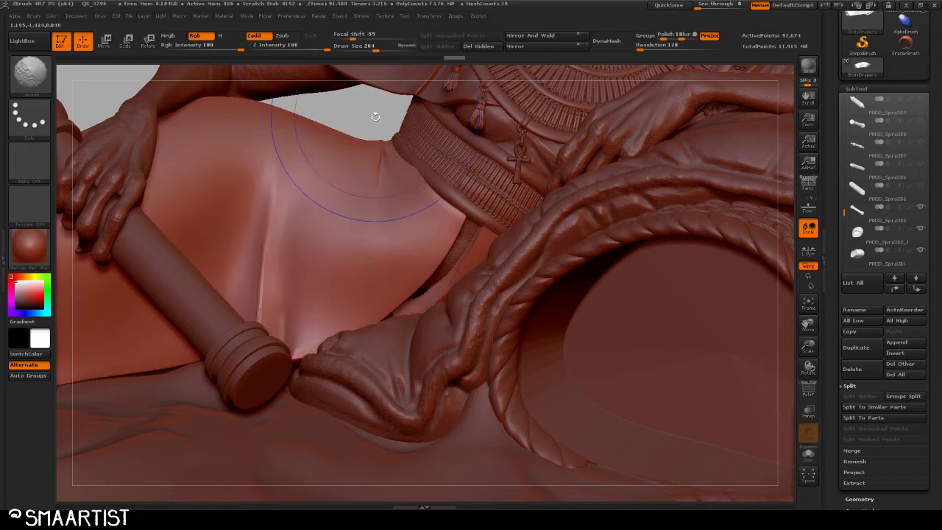
pyautogui.moveTo(373, 116)
pyautogui.mouseDown(button='right')
pyautogui.moveTo(361, 110)
pyautogui.moveTo(340, 133)
pyautogui.moveTo(329, 212)
pyautogui.mouseUp(button='right')
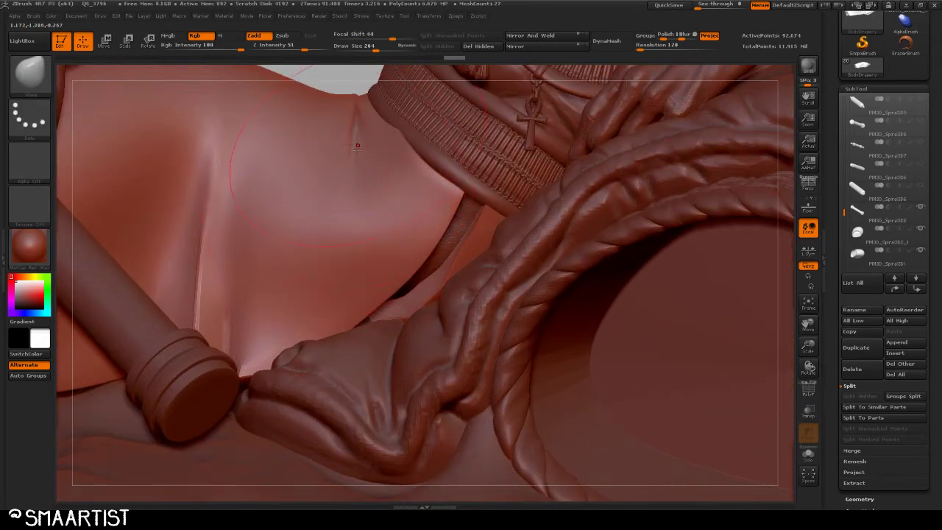
pyautogui.keyDown('ctrl'); pyautogui.moveTo(251, 286); pyautogui.dragTo(249, 205, button='right'); pyautogui.keyUp('ctrl')
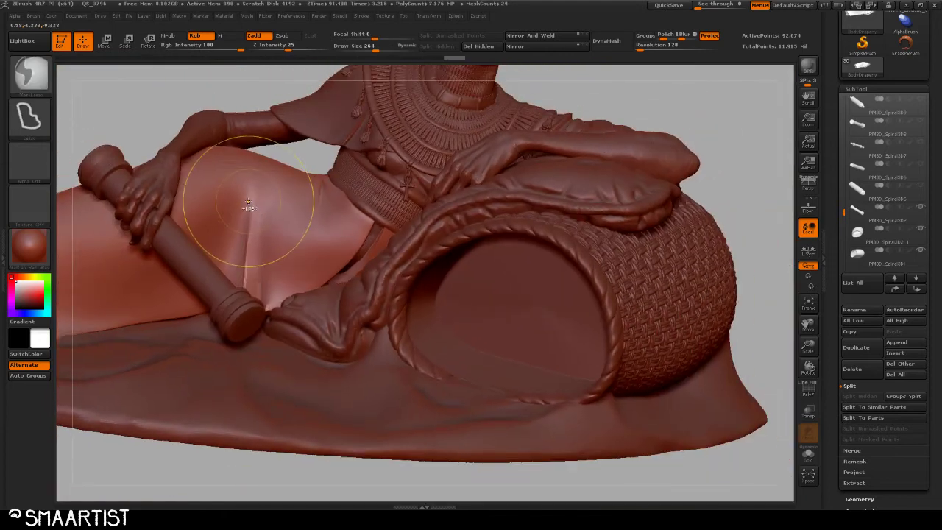
pyautogui.keyDown('alt'); pyautogui.moveTo(304, 201); pyautogui.dragTo(335, 206, button='right'); pyautogui.keyUp('alt')
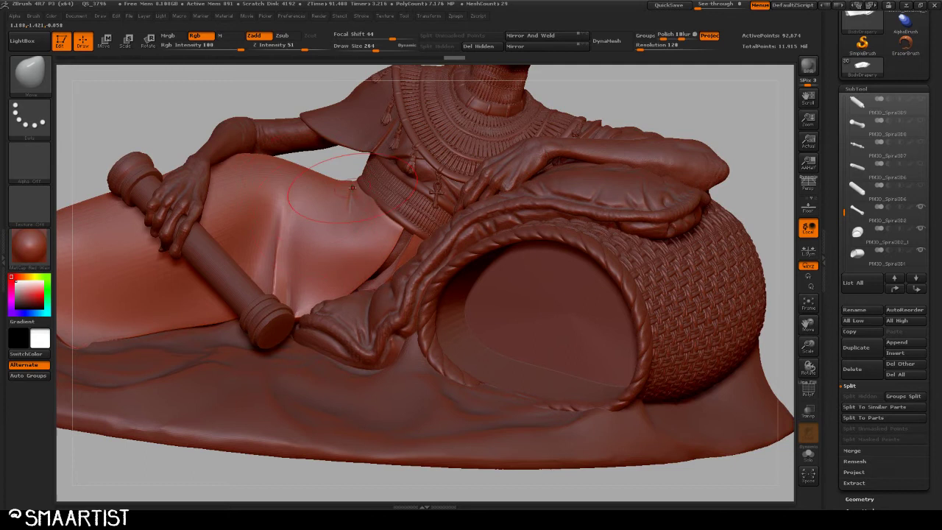
# Switch to the Mihawk_Blocking_01 tool and examine the low-poly pants around the waist, crotch and legs
pyautogui.moveTo(933, 67); pyautogui.dragTo(933, 138)
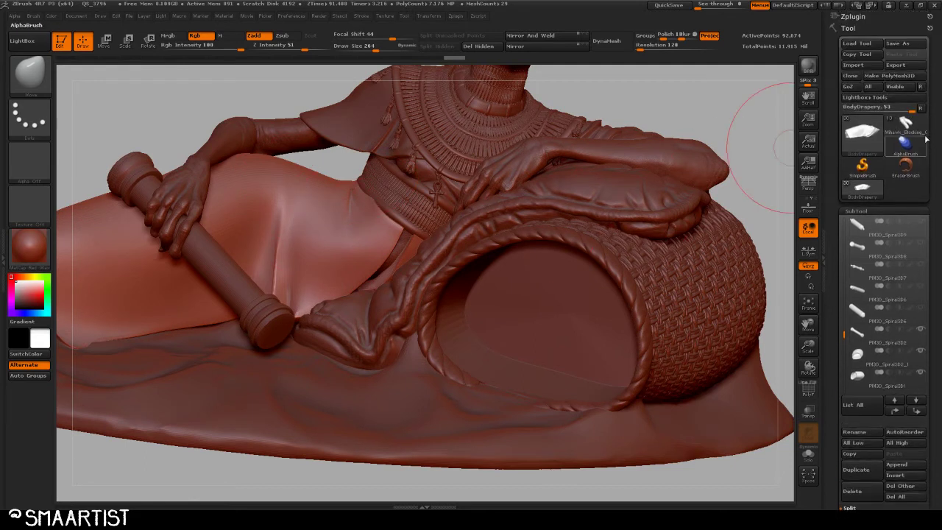
pyautogui.click(907, 125)
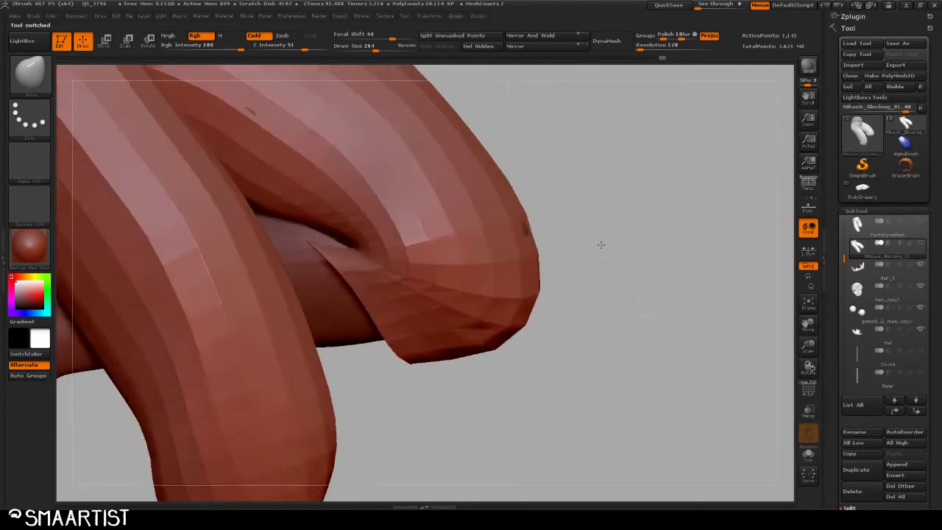
pyautogui.moveTo(602, 245); pyautogui.dragTo(626, 338)
pyautogui.keyDown('alt'); pyautogui.moveTo(578, 184); pyautogui.dragTo(665, 385); pyautogui.keyUp('alt')
pyautogui.moveTo(582, 255)
pyautogui.mouseDown()
pyautogui.moveTo(566, 253)
pyautogui.moveTo(513, 305)
pyautogui.moveTo(628, 256)
pyautogui.moveTo(623, 290)
pyautogui.moveTo(658, 245)
pyautogui.moveTo(614, 245)
pyautogui.moveTo(672, 267)
pyautogui.moveTo(643, 216)
pyautogui.moveTo(592, 210)
pyautogui.mouseUp()
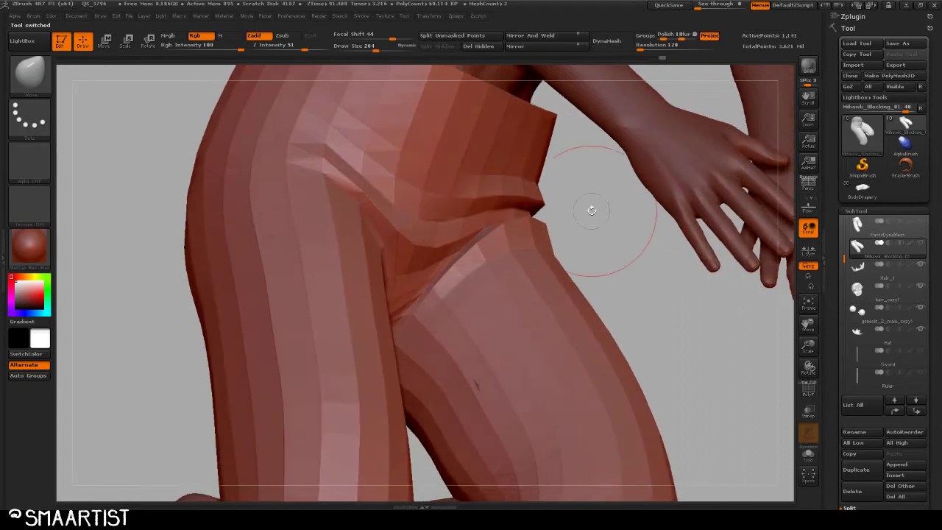
pyautogui.moveTo(572, 261)
pyautogui.keyDown('ctrl'); pyautogui.mouseDown(button='right')
pyautogui.moveTo(580, 164)
pyautogui.moveTo(598, 194)
pyautogui.mouseUp(button='right'); pyautogui.keyUp('ctrl')
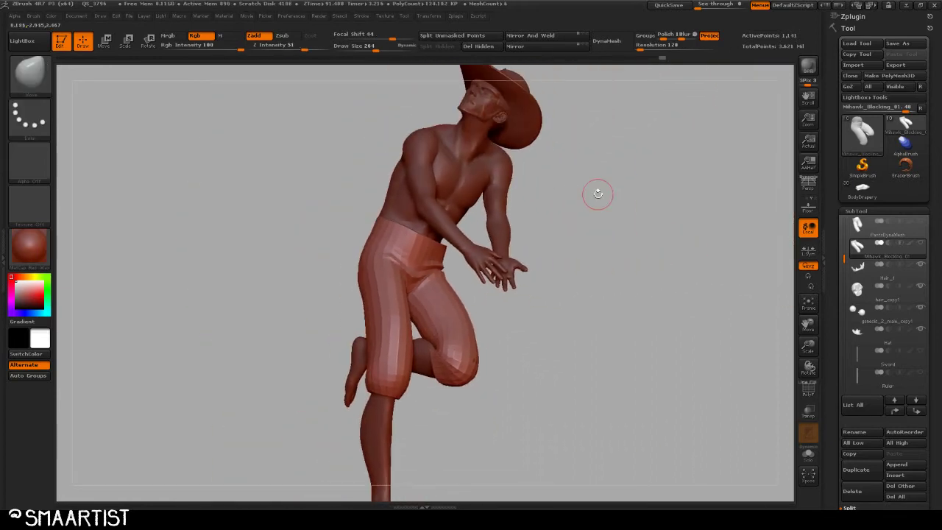
pyautogui.moveTo(597, 194)
pyautogui.mouseDown()
pyautogui.moveTo(561, 191)
pyautogui.moveTo(525, 221)
pyautogui.moveTo(511, 316)
pyautogui.moveTo(650, 309)
pyautogui.moveTo(524, 301)
pyautogui.mouseUp()
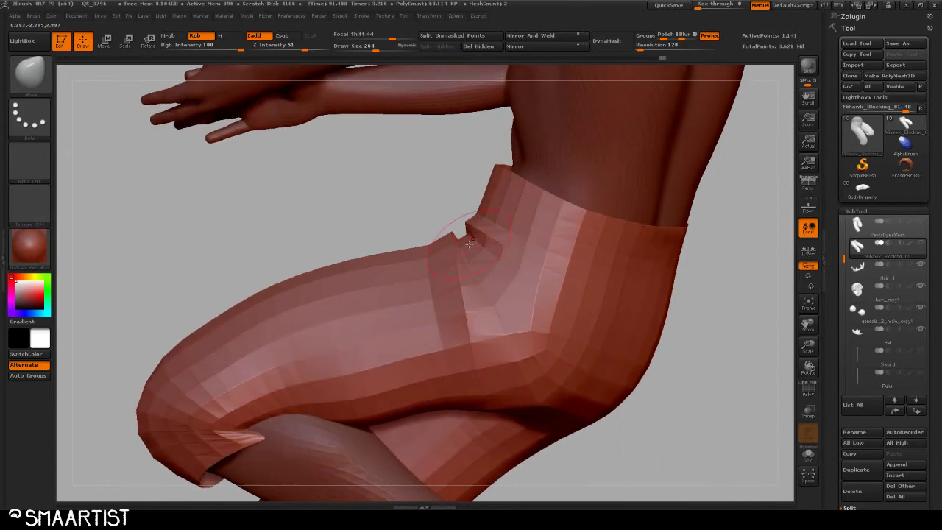
# Set the draw size to 131 and adjust the fold at the pants' hip with the Move brush
pyautogui.keyDown('ctrl'); pyautogui.moveTo(470, 264); pyautogui.dragTo(483, 280, button='right'); pyautogui.keyUp('ctrl')
pyautogui.press('s')
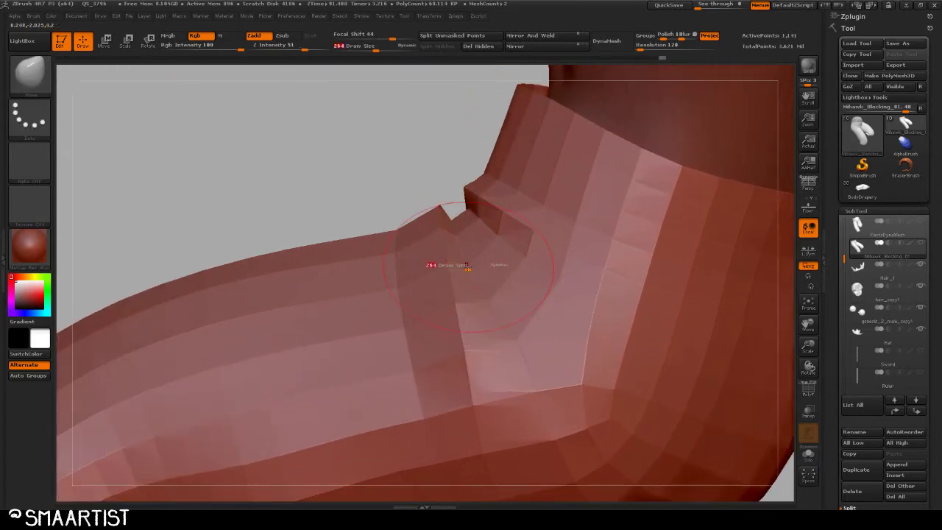
pyautogui.moveTo(466, 268); pyautogui.dragTo(465, 264)
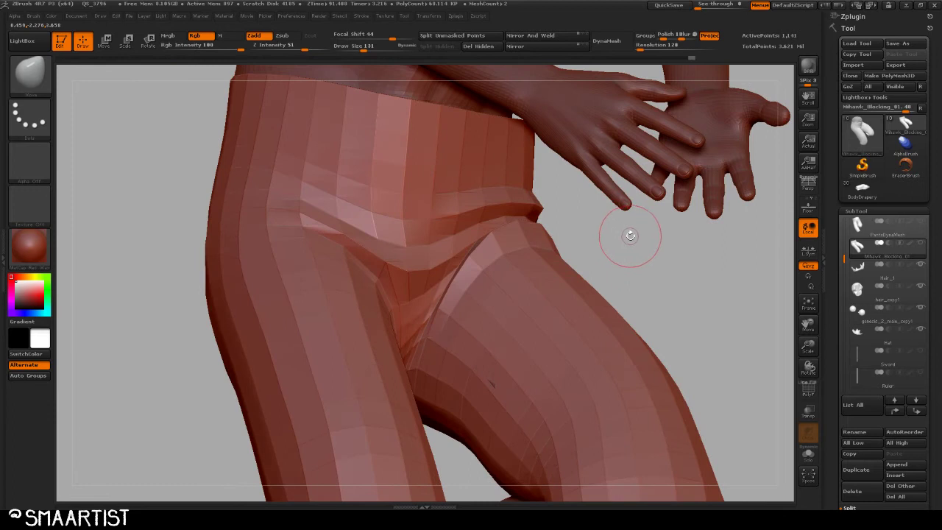
pyautogui.moveTo(630, 235)
pyautogui.mouseDown()
pyautogui.moveTo(637, 239)
pyautogui.moveTo(634, 230)
pyautogui.mouseUp()
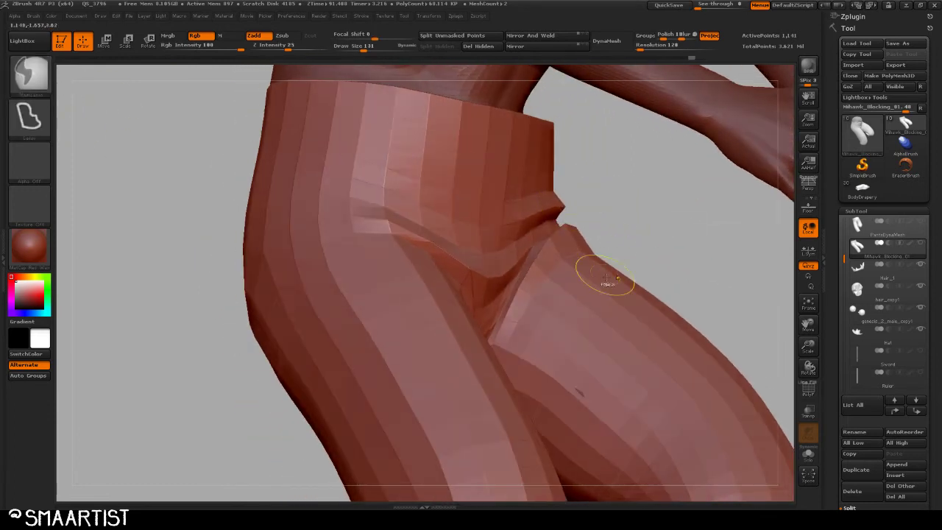
# Try lasso-masking the upper thigh and hip around the pants' crease, and clear the mask
pyautogui.moveTo(626, 237)
pyautogui.keyDown('ctrl'); pyautogui.mouseDown()
pyautogui.moveTo(592, 350)
pyautogui.moveTo(701, 241)
pyautogui.mouseUp(); pyautogui.keyUp('ctrl')
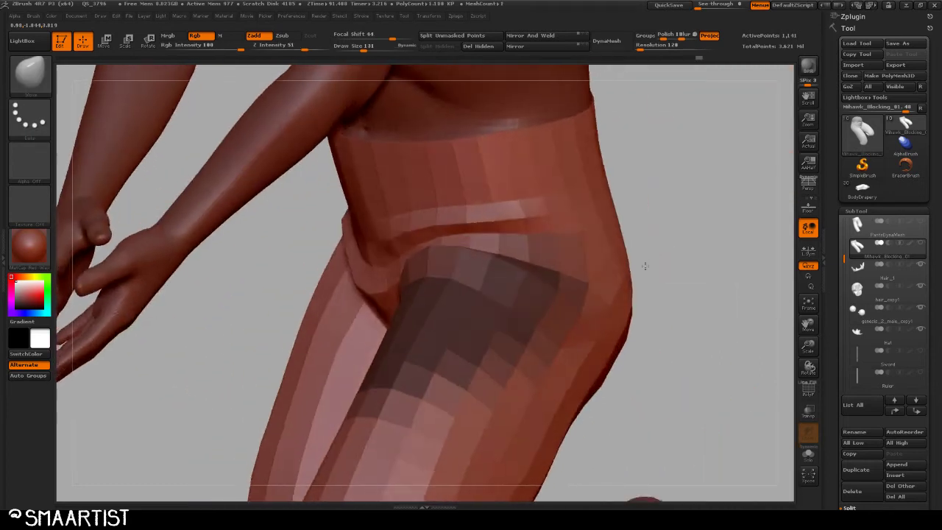
pyautogui.moveTo(412, 243)
pyautogui.mouseDown()
pyautogui.moveTo(464, 210)
pyautogui.moveTo(456, 202)
pyautogui.moveTo(515, 172)
pyautogui.mouseUp()
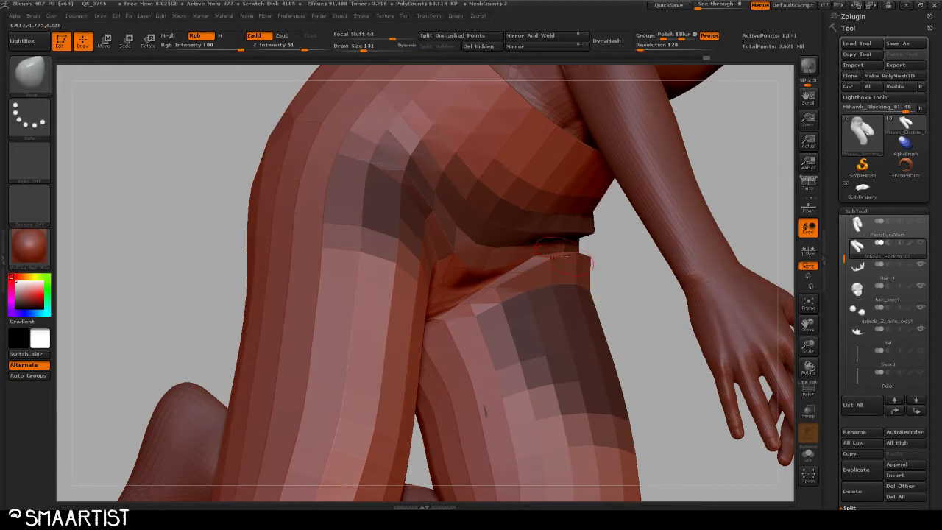
pyautogui.moveTo(611, 257)
pyautogui.keyDown('ctrl'); pyautogui.mouseDown()
pyautogui.moveTo(645, 293)
pyautogui.moveTo(541, 254)
pyautogui.mouseUp(); pyautogui.keyUp('ctrl')
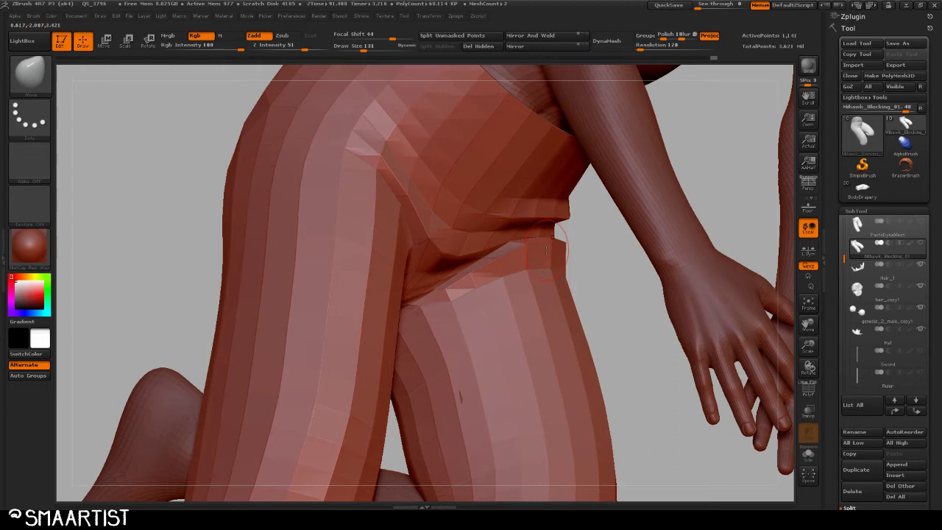
# Switch to the ZModeler brush with its edge action set to Transpose and its target to EdgeLoop Complete
pyautogui.press('b')
pyautogui.press('q')
pyautogui.press('m')
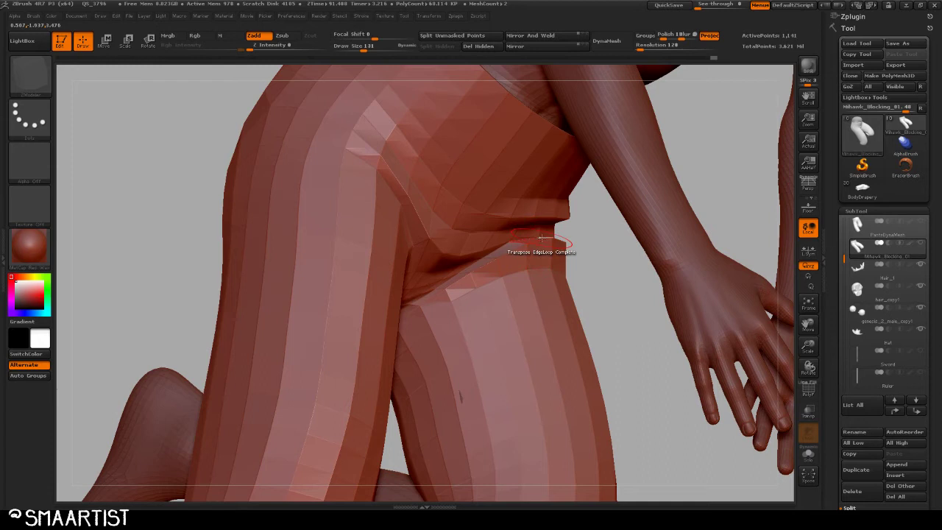
pyautogui.press('space')
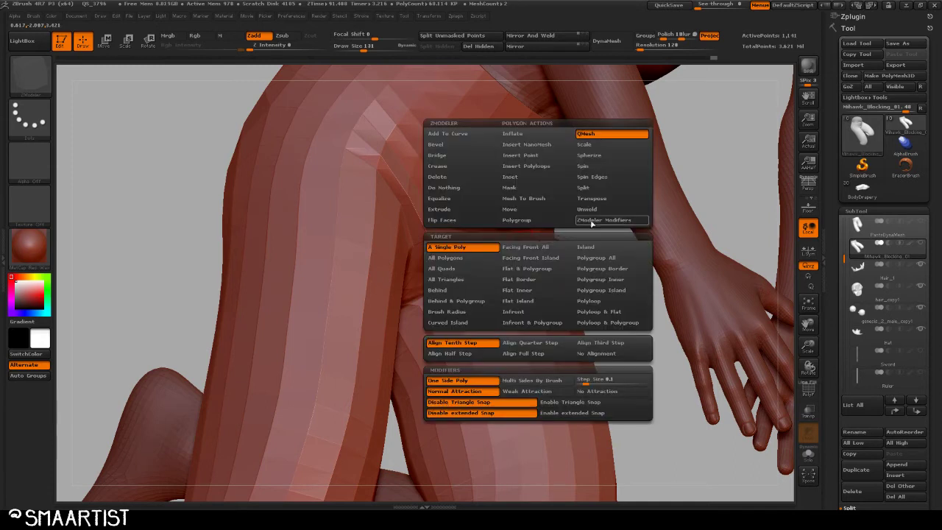
pyautogui.press('space')
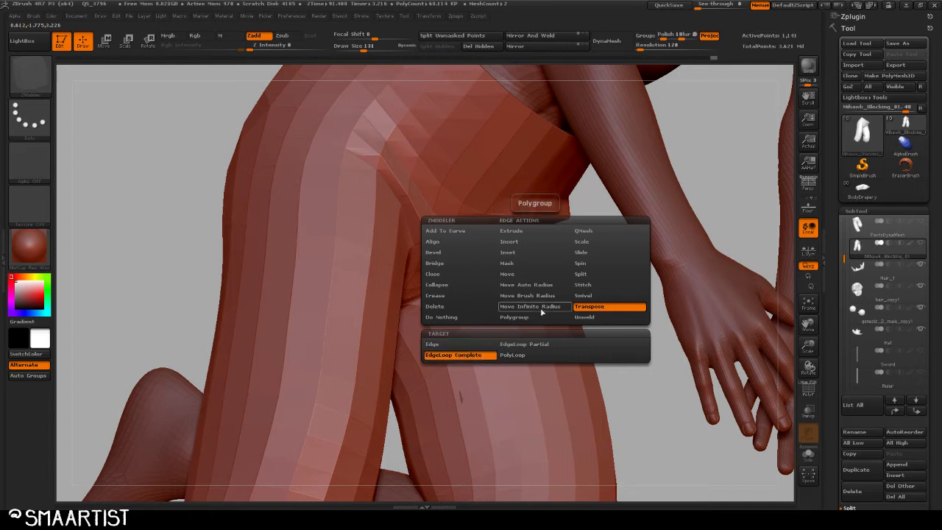
pyautogui.click(528, 242)
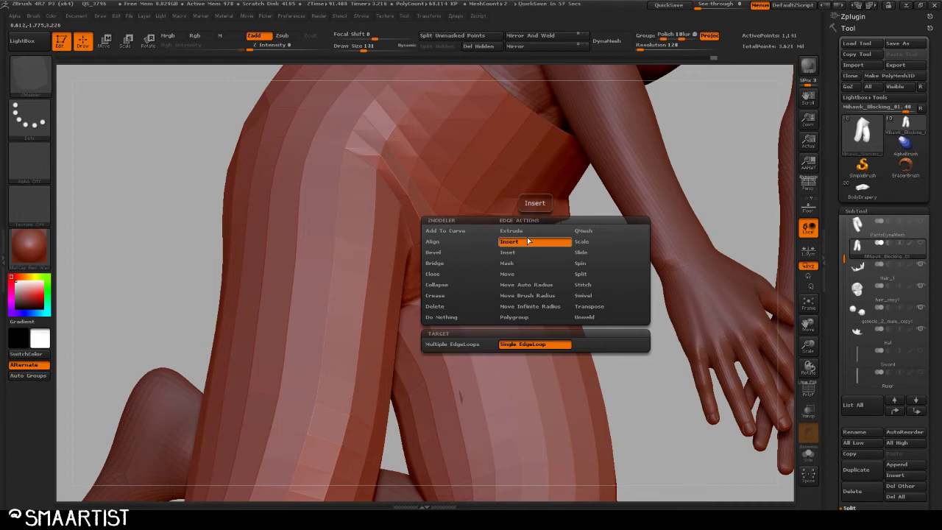
pyautogui.click(604, 307)
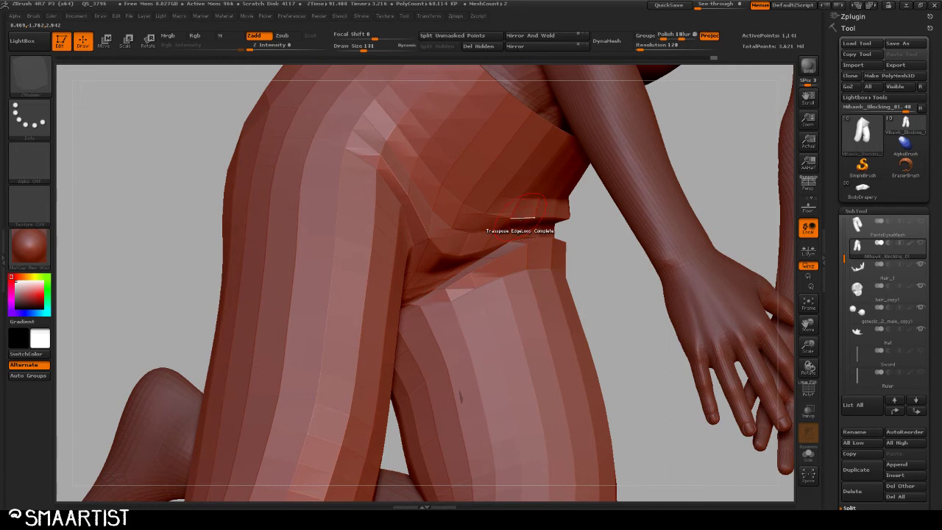
# Isolate the hip fold's edge loop with ZModeler Transpose, and the loop around the top of the straight leg
pyautogui.click(522, 218)
pyautogui.moveTo(629, 321)
pyautogui.mouseDown()
pyautogui.moveTo(584, 267)
pyautogui.moveTo(582, 326)
pyautogui.moveTo(682, 382)
pyautogui.moveTo(662, 383)
pyautogui.moveTo(605, 322)
pyautogui.moveTo(626, 317)
pyautogui.moveTo(640, 320)
pyautogui.moveTo(604, 324)
pyautogui.moveTo(630, 370)
pyautogui.moveTo(623, 368)
pyautogui.mouseUp()
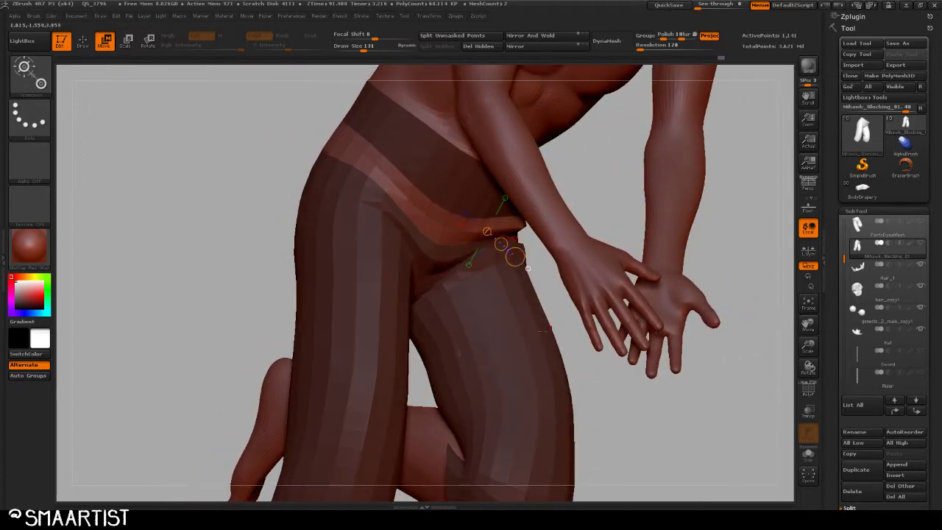
pyautogui.press('q')
pyautogui.press('w')
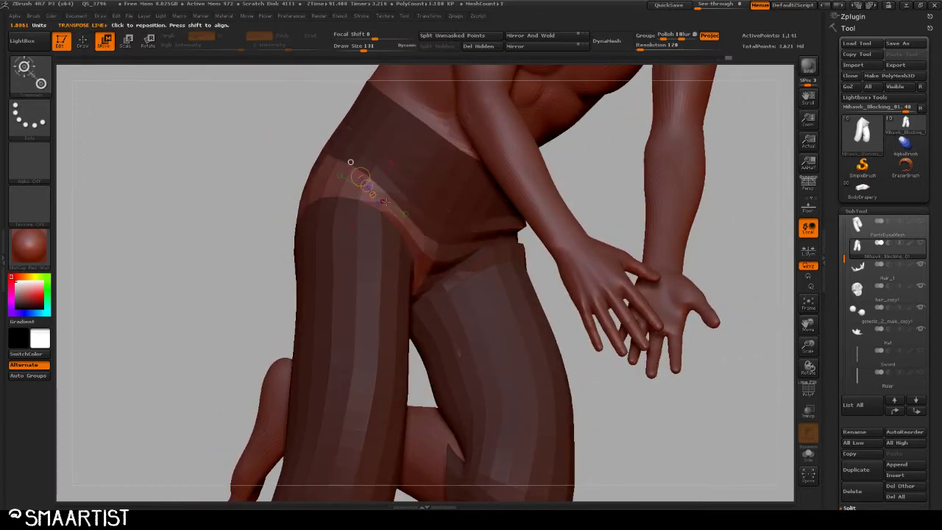
pyautogui.moveTo(245, 154)
pyautogui.mouseDown()
pyautogui.moveTo(310, 204)
pyautogui.moveTo(490, 284)
pyautogui.moveTo(449, 275)
pyautogui.moveTo(430, 297)
pyautogui.mouseUp()
# Return to the Move brush with a draw size of 311 and reshape the unmasked loop at the straight leg's hip
pyautogui.press('b')
pyautogui.press('m')
pyautogui.press('v')
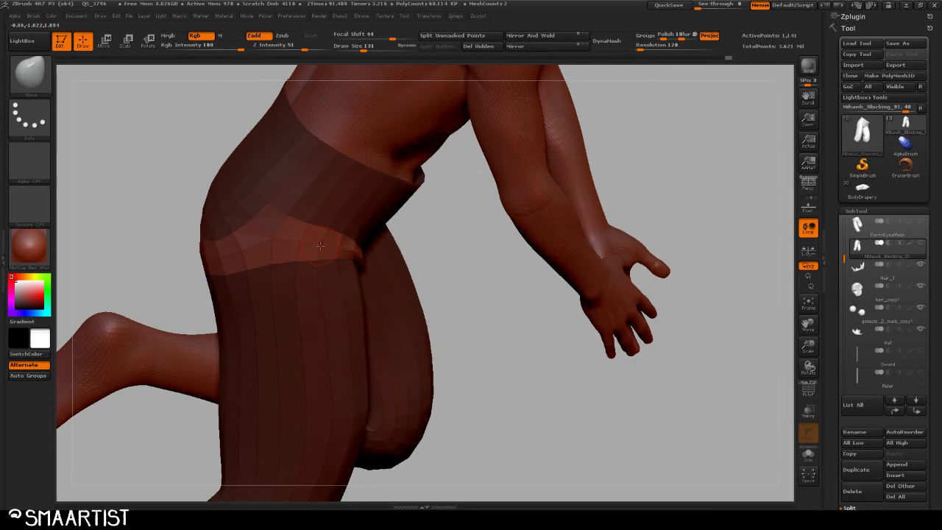
pyautogui.press('s')
pyautogui.click(335, 248)
pyautogui.moveTo(463, 246)
pyautogui.mouseDown()
pyautogui.moveTo(423, 201)
pyautogui.moveTo(314, 244)
pyautogui.mouseUp()
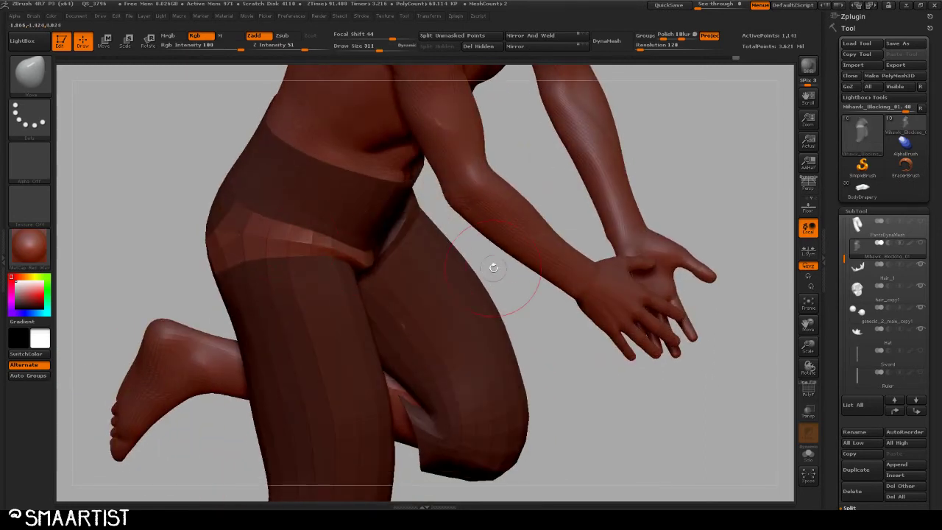
# Set the draw size to 244 and reshape the unmasked loop along the front of the crotch
pyautogui.moveTo(493, 267)
pyautogui.mouseDown()
pyautogui.moveTo(337, 261)
pyautogui.moveTo(525, 256)
pyautogui.moveTo(471, 254)
pyautogui.moveTo(515, 256)
pyautogui.moveTo(496, 256)
pyautogui.mouseUp()
pyautogui.moveTo(496, 256)
pyautogui.mouseDown(button='right')
pyautogui.moveTo(548, 273)
pyautogui.moveTo(375, 263)
pyautogui.moveTo(496, 297)
pyautogui.mouseUp(button='right')
pyautogui.moveTo(591, 324)
pyautogui.mouseDown()
pyautogui.moveTo(654, 324)
pyautogui.moveTo(640, 340)
pyautogui.mouseUp()
pyautogui.press('s')
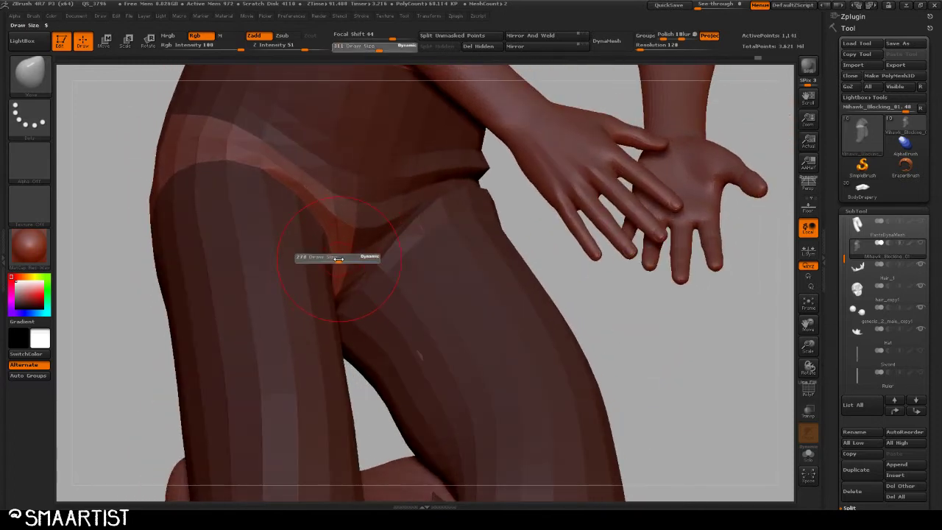
pyautogui.moveTo(342, 259); pyautogui.dragTo(339, 256)
pyautogui.moveTo(574, 291); pyautogui.dragTo(543, 268)
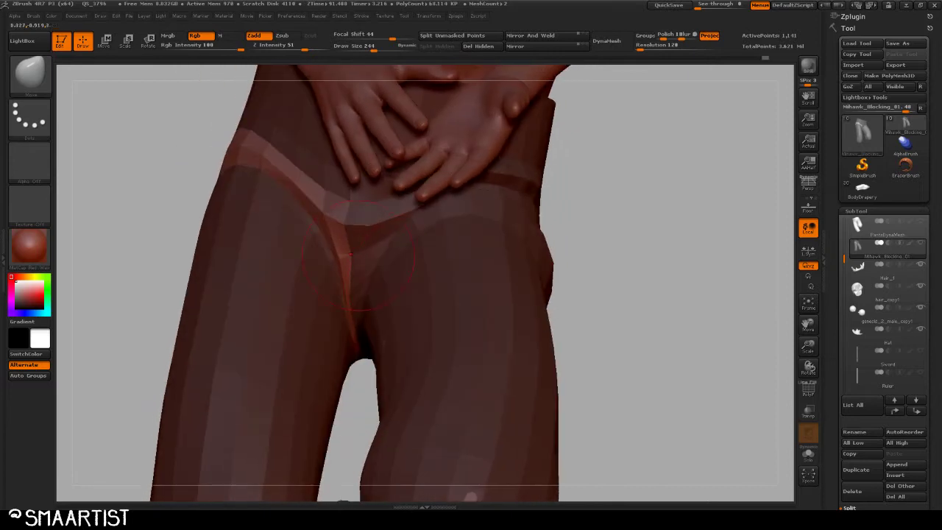
# Set the draw size to 155 and refine the narrow unmasked area between the legs with the Move brush
pyautogui.press('s')
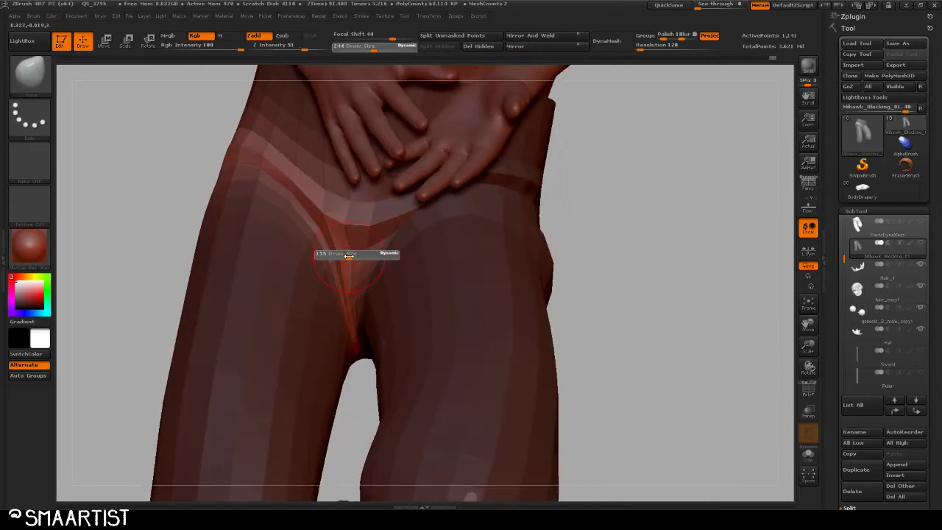
pyautogui.moveTo(349, 255); pyautogui.dragTo(353, 257)
pyautogui.moveTo(610, 283); pyautogui.dragTo(589, 269)
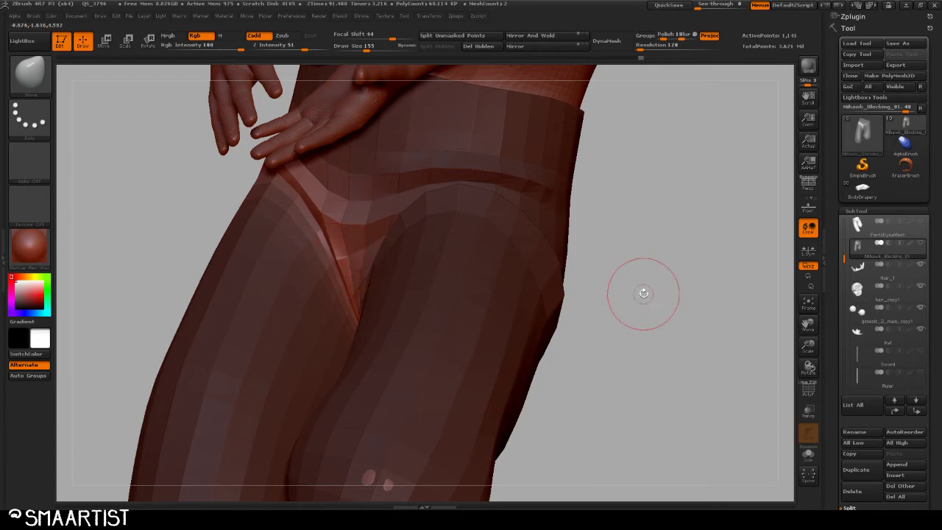
pyautogui.moveTo(643, 293); pyautogui.dragTo(372, 265)
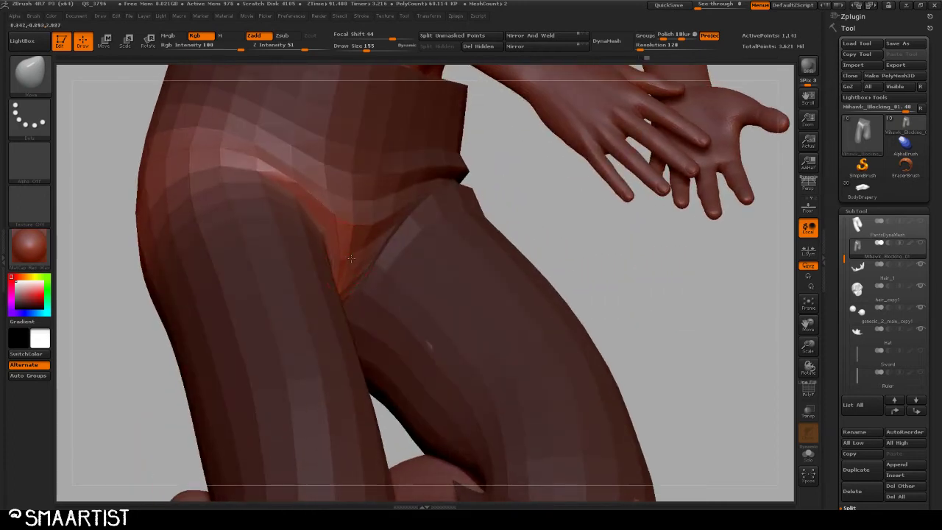
# Clear the mask, check the hip and crotch folds in the dynamic subdivision preview, and return to the low-poly display
pyautogui.moveTo(582, 257); pyautogui.dragTo(380, 247)
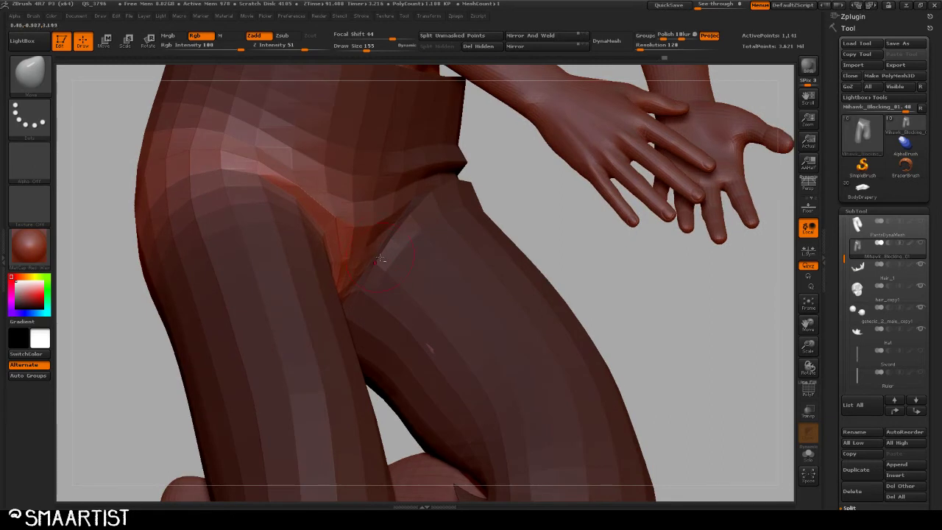
pyautogui.moveTo(541, 230); pyautogui.dragTo(611, 284)
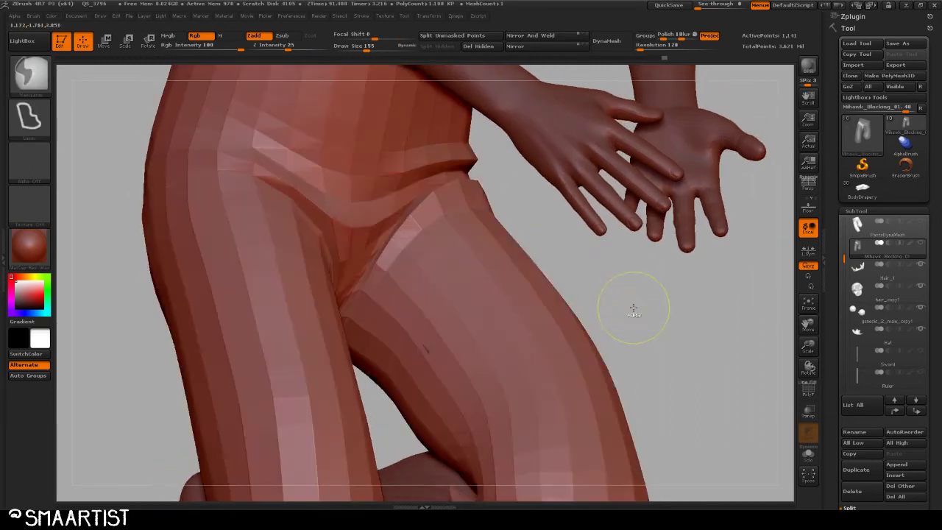
pyautogui.keyDown('ctrl'); pyautogui.moveTo(632, 309); pyautogui.dragTo(566, 264, button='right'); pyautogui.keyUp('ctrl')
pyautogui.moveTo(565, 264); pyautogui.dragTo(533, 220)
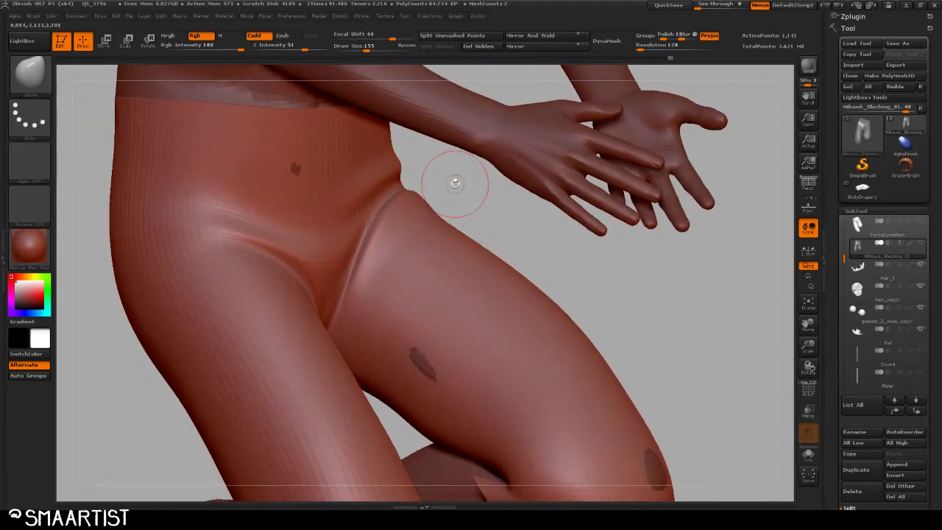
pyautogui.moveTo(456, 183); pyautogui.dragTo(463, 181)
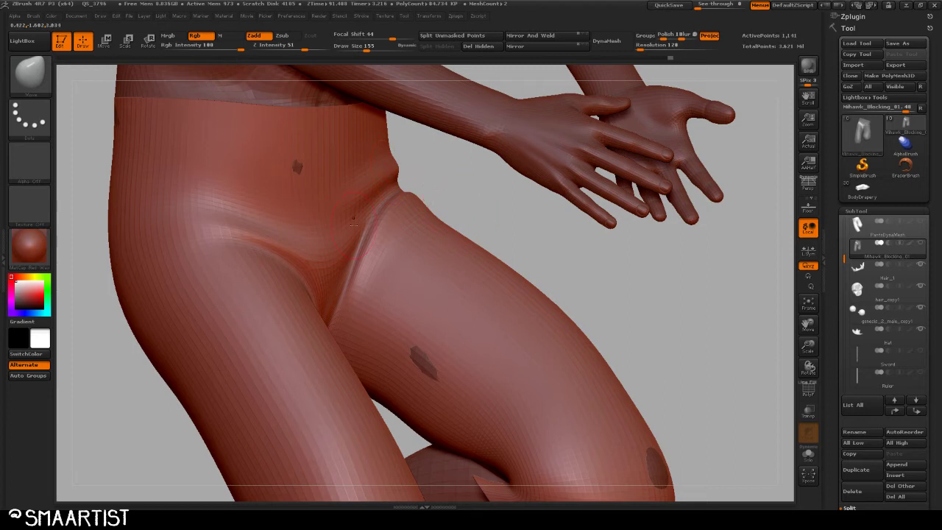
pyautogui.hotkey('shift', 'd')
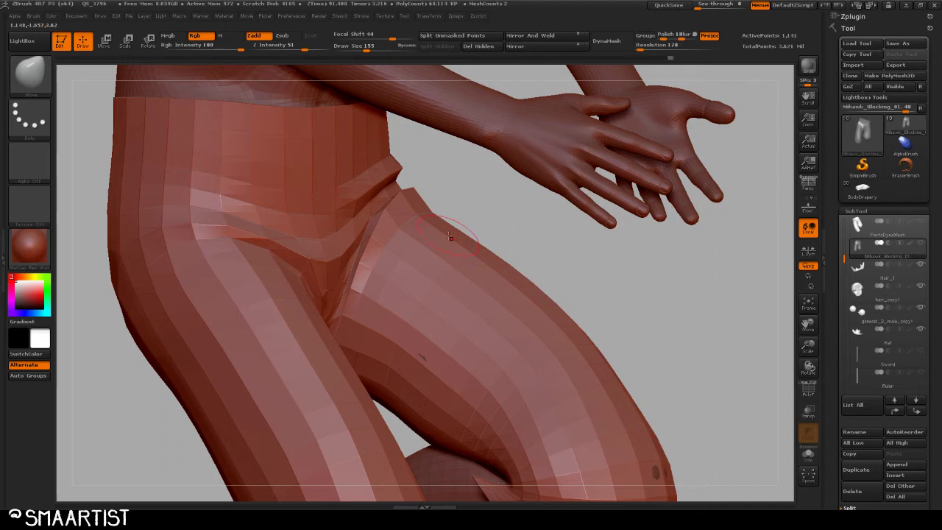
# Switch to the ZModeler brush, set its edge action to Crease with the single Edge target, and show the polyframe
pyautogui.press('b')
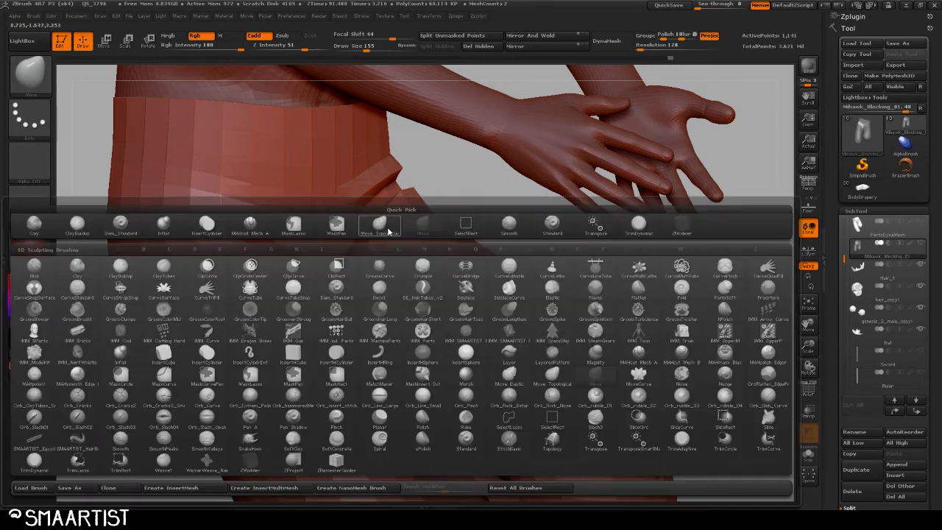
pyautogui.press('z')
pyautogui.press('m')
pyautogui.press('space')
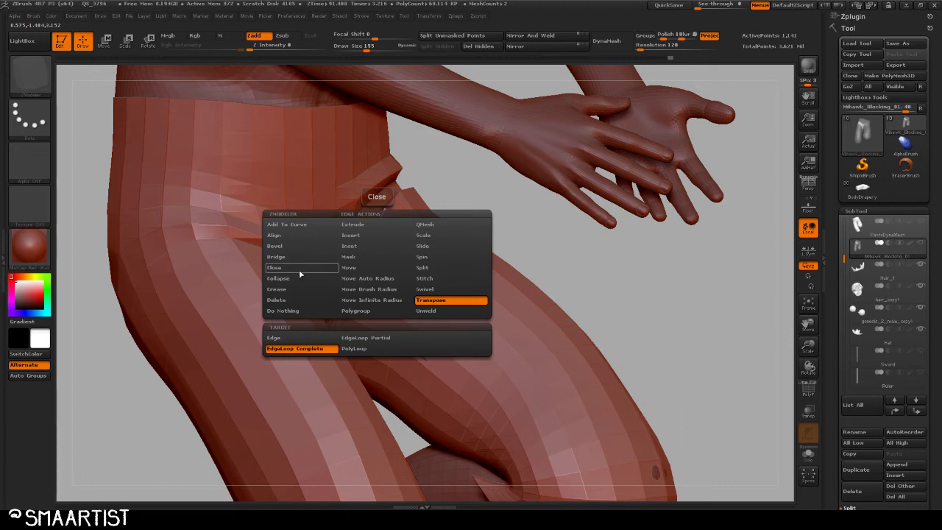
pyautogui.click(294, 290)
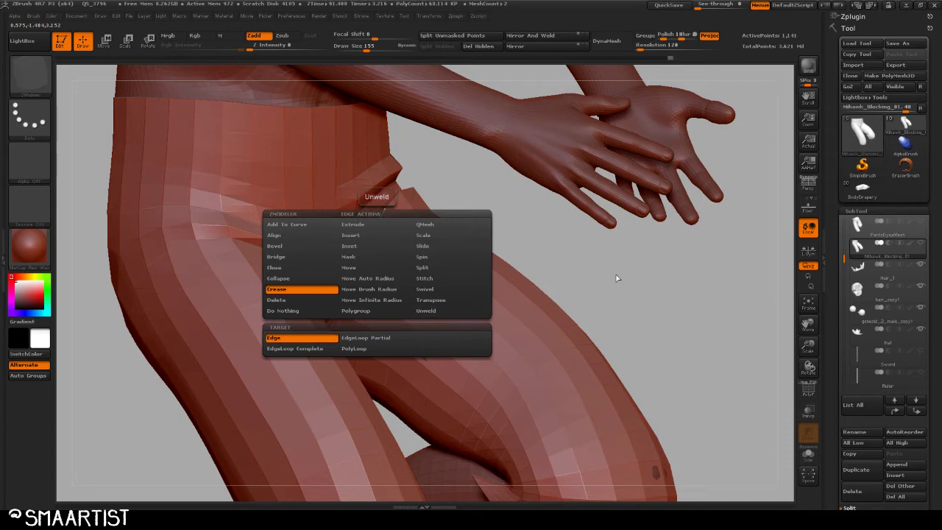
pyautogui.hotkey('shift', 'f')
# Crease the edges along the fold at the top of the bent thigh, around the outer hip, undoing stray strokes
pyautogui.moveTo(481, 201); pyautogui.dragTo(423, 317, button='right')
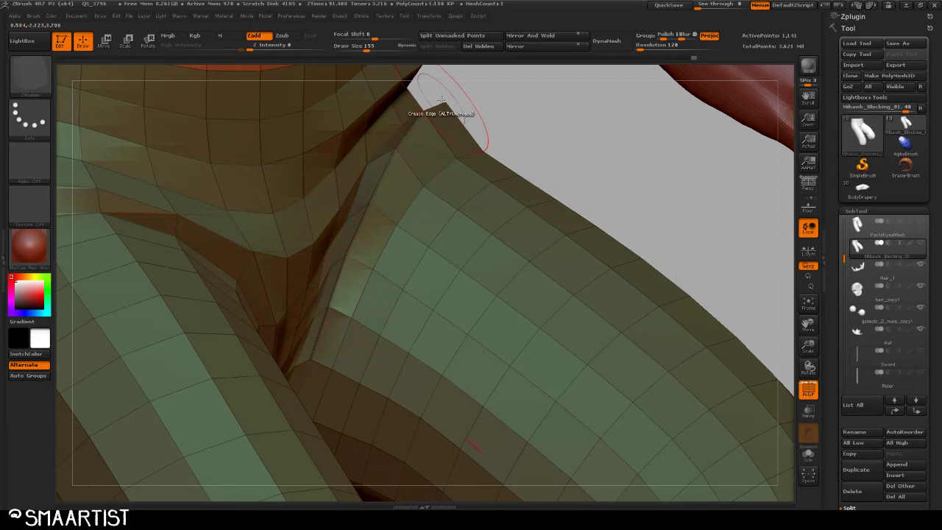
pyautogui.moveTo(448, 104); pyautogui.dragTo(436, 171)
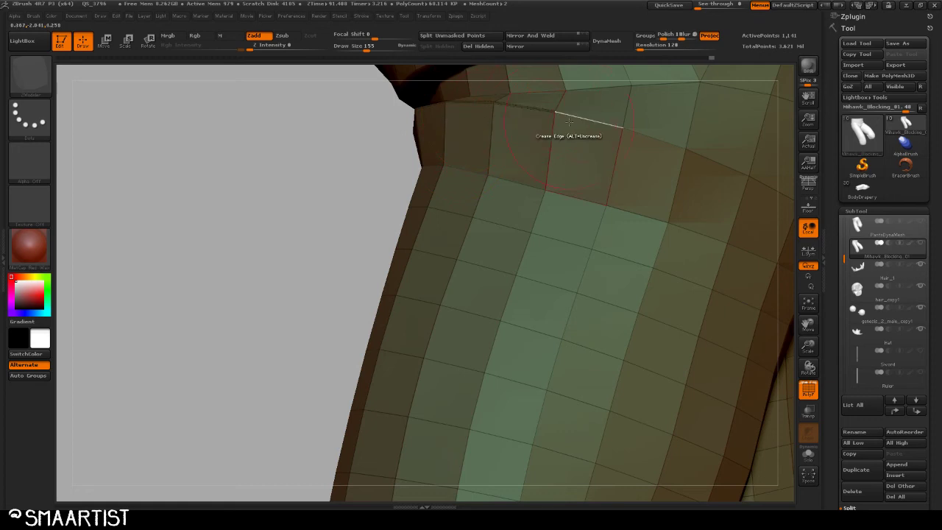
pyautogui.click(584, 126)
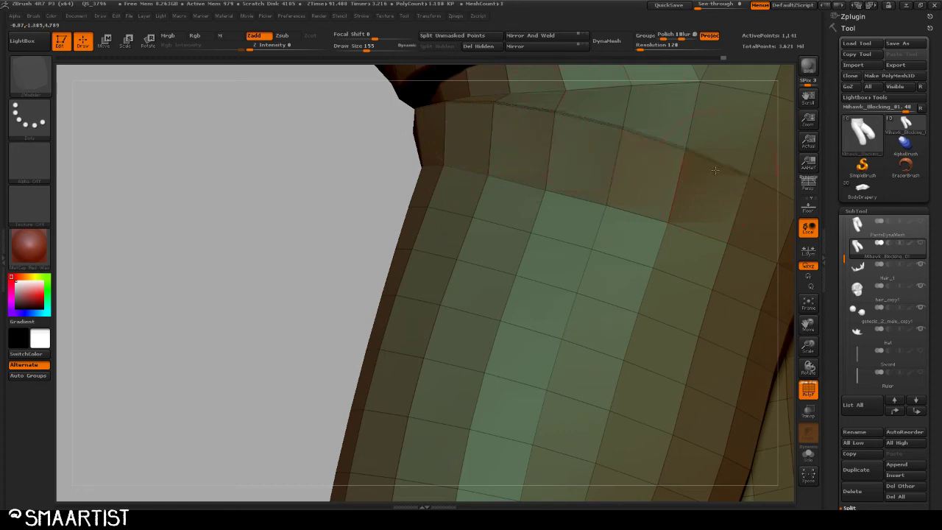
pyautogui.keyDown('alt'); pyautogui.moveTo(735, 186); pyautogui.dragTo(458, 196, button='right'); pyautogui.keyUp('alt')
pyautogui.moveTo(654, 168); pyautogui.dragTo(695, 279)
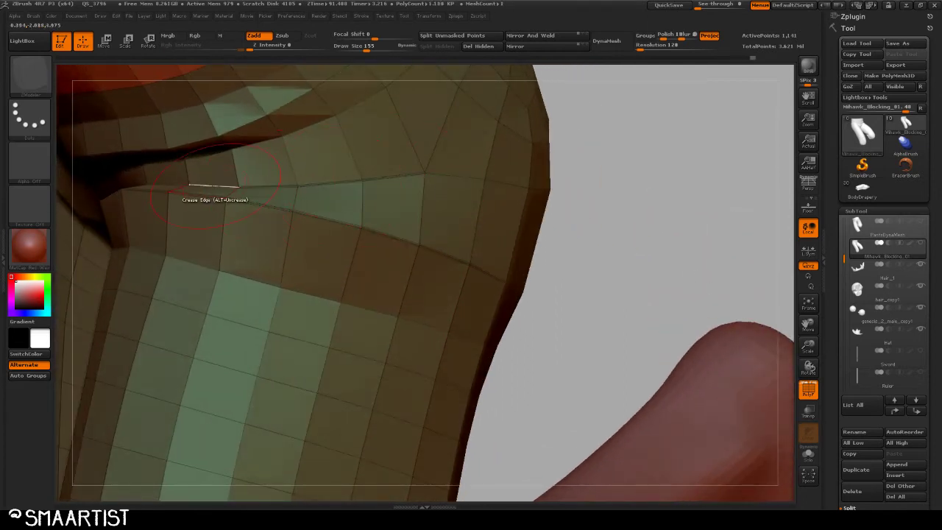
pyautogui.keyDown('alt'); pyautogui.moveTo(198, 216); pyautogui.dragTo(271, 215); pyautogui.keyUp('alt')
pyautogui.hotkey('ctrl', 'z')
pyautogui.keyDown('alt'); pyautogui.moveTo(249, 296); pyautogui.dragTo(290, 304); pyautogui.keyUp('alt')
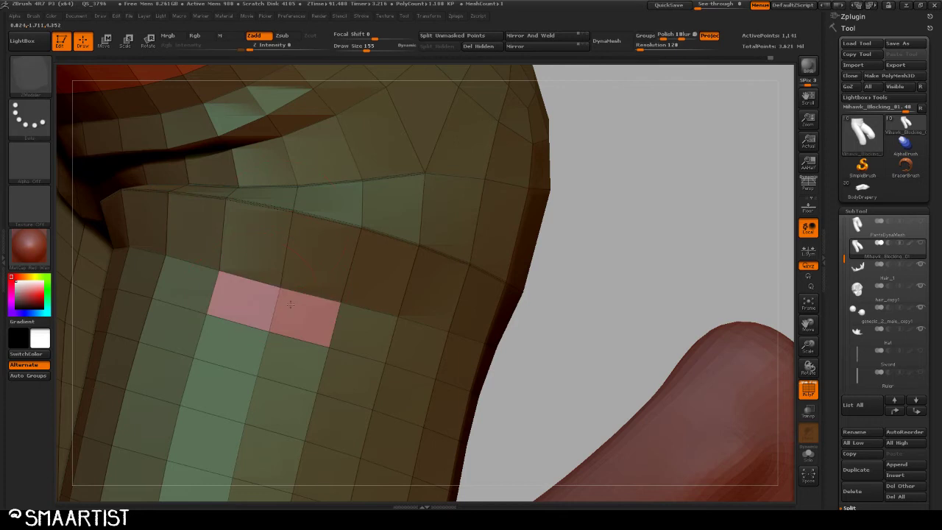
pyautogui.hotkey('ctrl', 'z')
# Crease the edges along the front of the bent thigh's top fold, down to the crotch
pyautogui.moveTo(581, 239)
pyautogui.mouseDown()
pyautogui.moveTo(316, 223)
pyautogui.moveTo(391, 227)
pyautogui.moveTo(589, 208)
pyautogui.moveTo(662, 231)
pyautogui.moveTo(664, 221)
pyautogui.mouseUp()
pyautogui.keyDown('ctrl'); pyautogui.moveTo(665, 221); pyautogui.dragTo(662, 295, button='right'); pyautogui.keyUp('ctrl')
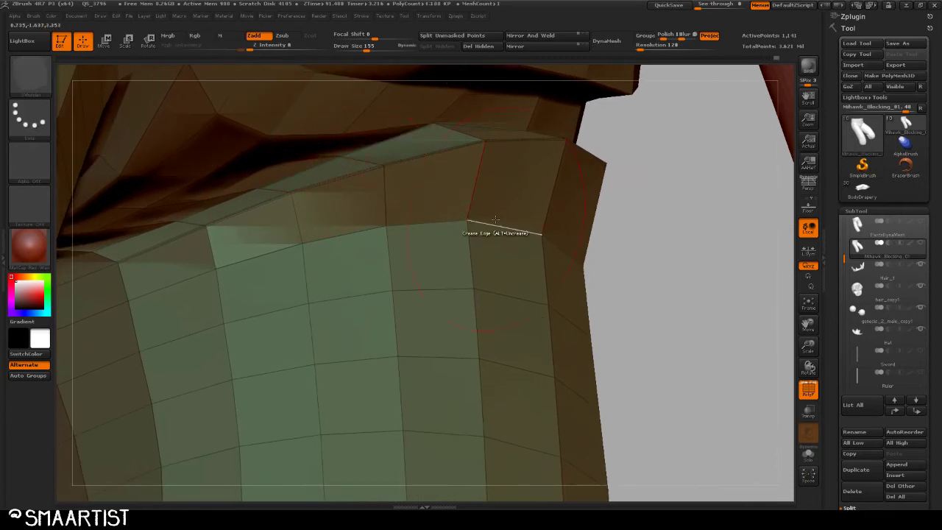
pyautogui.moveTo(646, 267); pyautogui.dragTo(434, 188)
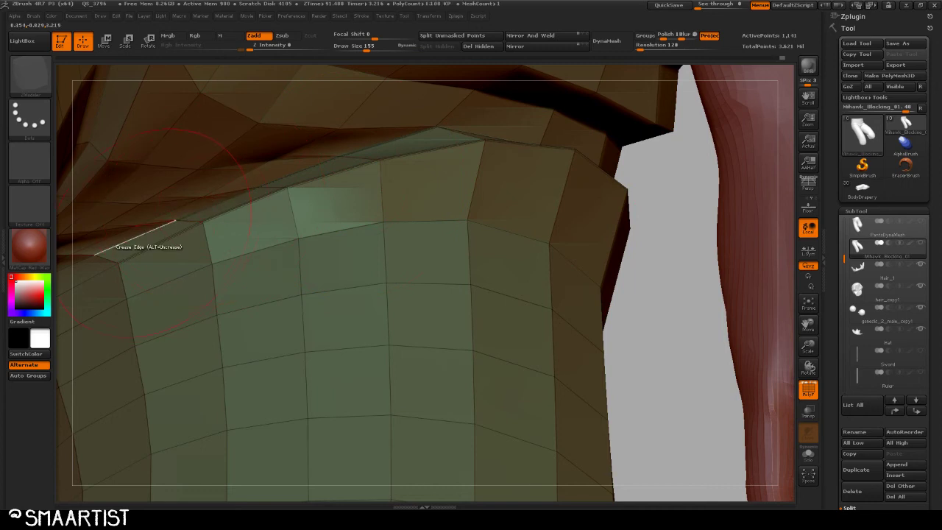
pyautogui.keyDown('alt'); pyautogui.moveTo(110, 262); pyautogui.dragTo(264, 223, button='right'); pyautogui.keyUp('alt')
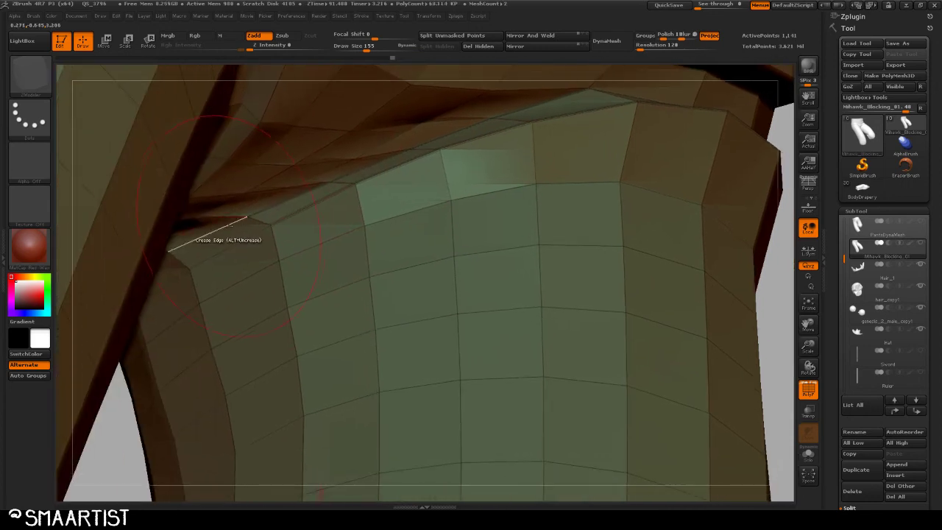
pyautogui.keyDown('alt'); pyautogui.moveTo(486, 254); pyautogui.dragTo(462, 287, button='right'); pyautogui.keyUp('alt')
pyautogui.moveTo(462, 287); pyautogui.dragTo(426, 186)
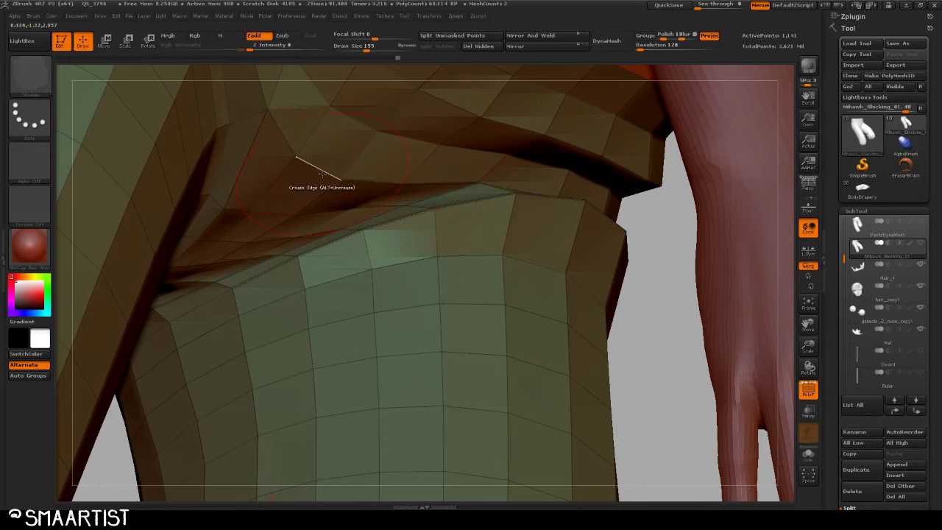
# Crease the edges of the upper hip folds from the front of the crotch around to the outer hip
pyautogui.keyDown('alt'); pyautogui.moveTo(445, 124); pyautogui.dragTo(414, 187, button='right'); pyautogui.keyUp('alt')
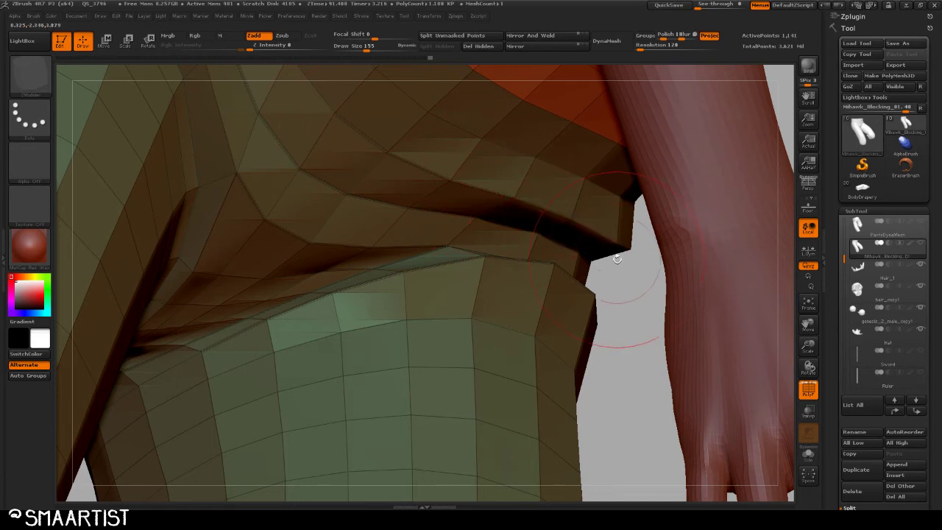
pyautogui.keyDown('alt'); pyautogui.moveTo(626, 288); pyautogui.dragTo(516, 183); pyautogui.keyUp('alt')
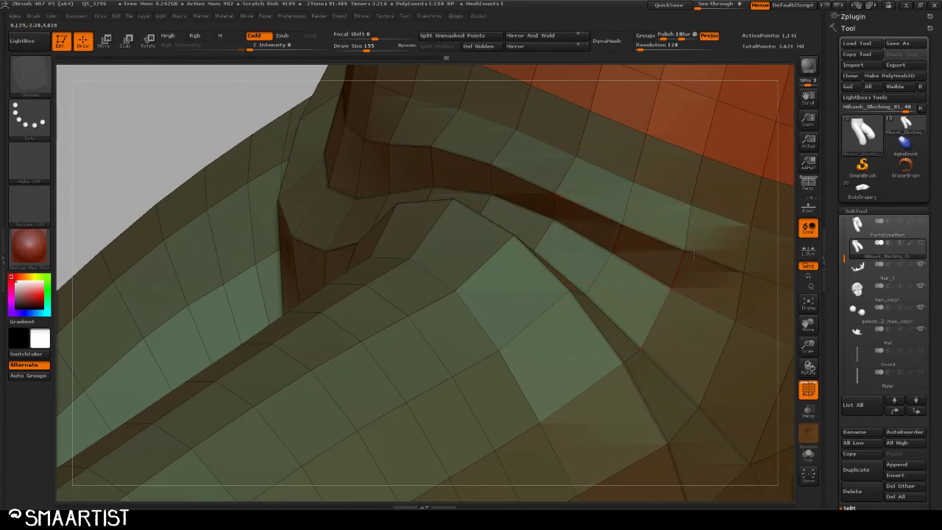
pyautogui.keyDown('alt'); pyautogui.moveTo(696, 300); pyautogui.dragTo(493, 257, button='right'); pyautogui.keyUp('alt')
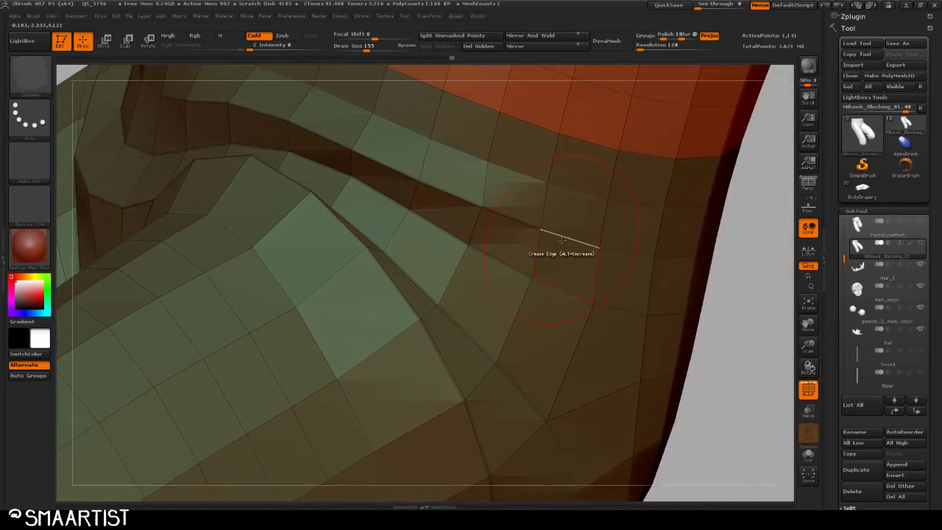
pyautogui.keyDown('ctrl'); pyautogui.moveTo(650, 329); pyautogui.dragTo(635, 239, button='right'); pyautogui.keyUp('ctrl')
pyautogui.keyDown('alt'); pyautogui.moveTo(636, 239); pyautogui.dragTo(548, 189, button='right'); pyautogui.keyUp('alt')
# Turn on the dynamic subdivision preview, hide the polyframe, and inspect the creased folds from the side and front
pyautogui.moveTo(639, 332); pyautogui.dragTo(613, 328, button='right')
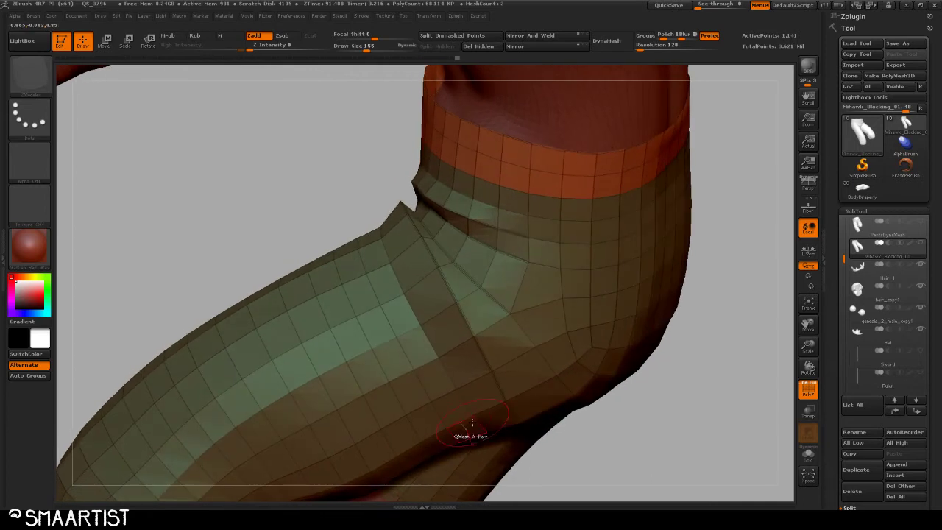
pyautogui.moveTo(594, 452); pyautogui.dragTo(620, 439, button='right')
pyautogui.moveTo(618, 439)
pyautogui.mouseDown()
pyautogui.moveTo(655, 361)
pyautogui.moveTo(684, 389)
pyautogui.moveTo(557, 286)
pyautogui.moveTo(658, 263)
pyautogui.moveTo(575, 240)
pyautogui.mouseUp()
pyautogui.moveTo(593, 202); pyautogui.dragTo(516, 206)
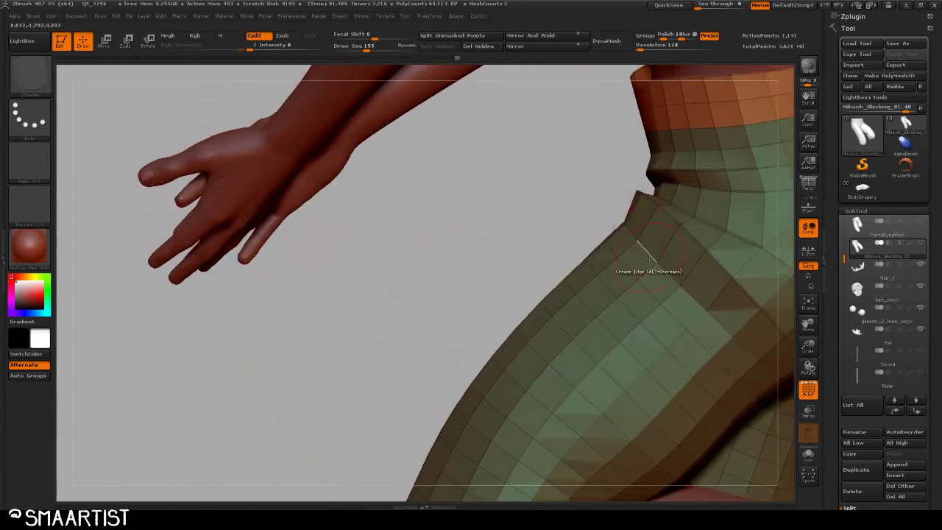
pyautogui.moveTo(569, 178); pyautogui.dragTo(525, 209)
pyautogui.press('d')
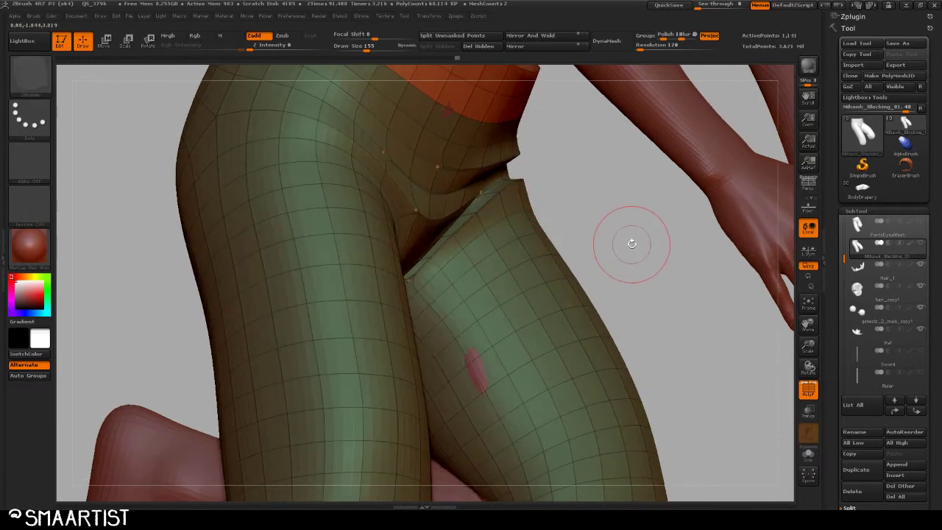
pyautogui.moveTo(630, 244); pyautogui.dragTo(658, 230)
pyautogui.hotkey('shift', 'f')
pyautogui.moveTo(667, 301); pyautogui.dragTo(567, 288)
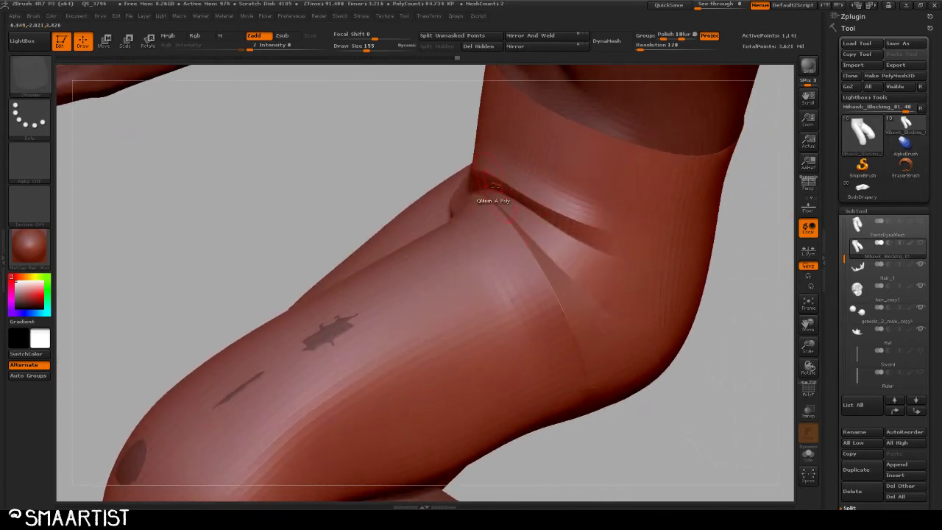
pyautogui.moveTo(693, 358)
pyautogui.mouseDown()
pyautogui.moveTo(647, 397)
pyautogui.moveTo(620, 332)
pyautogui.moveTo(667, 288)
pyautogui.moveTo(704, 320)
pyautogui.moveTo(631, 232)
pyautogui.mouseUp()
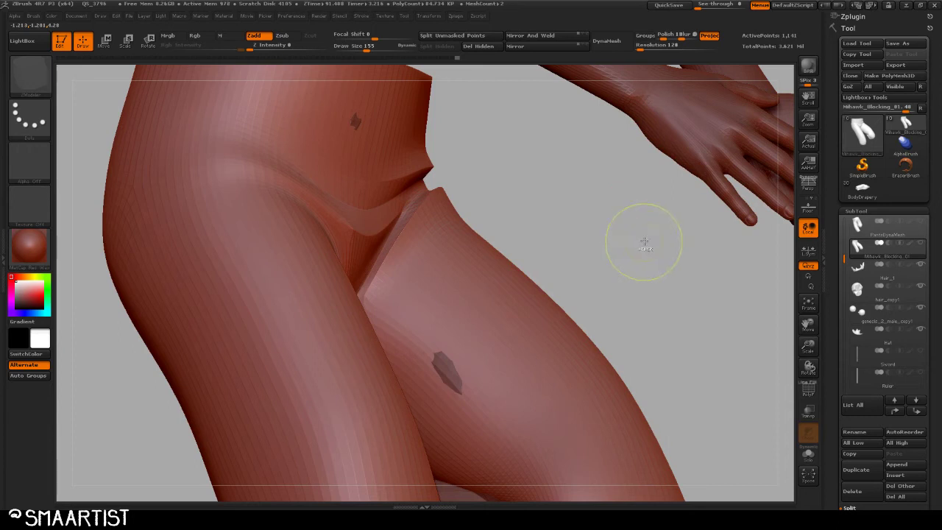
# In the pants' Geometry crease settings, set the crease level to 1 and the crease tolerance to 17
pyautogui.scroll(-5, 876, 355)
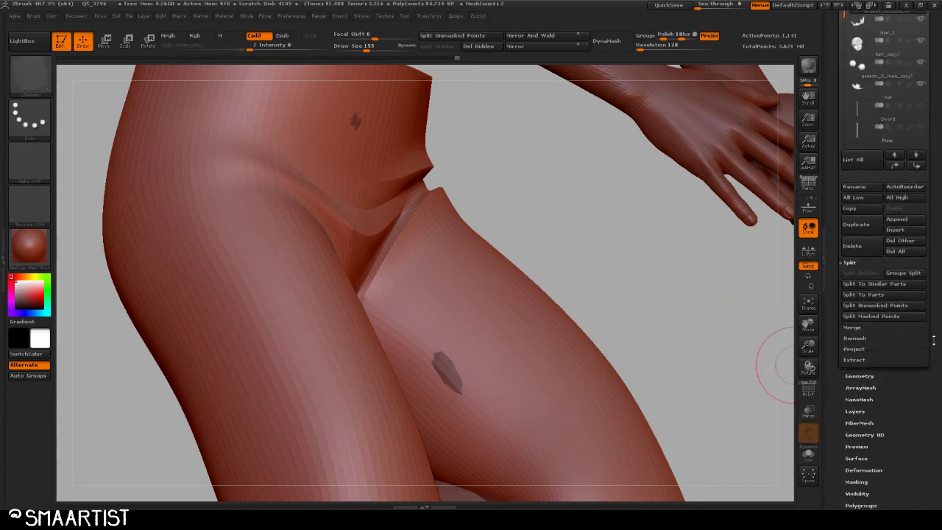
pyautogui.click(866, 342)
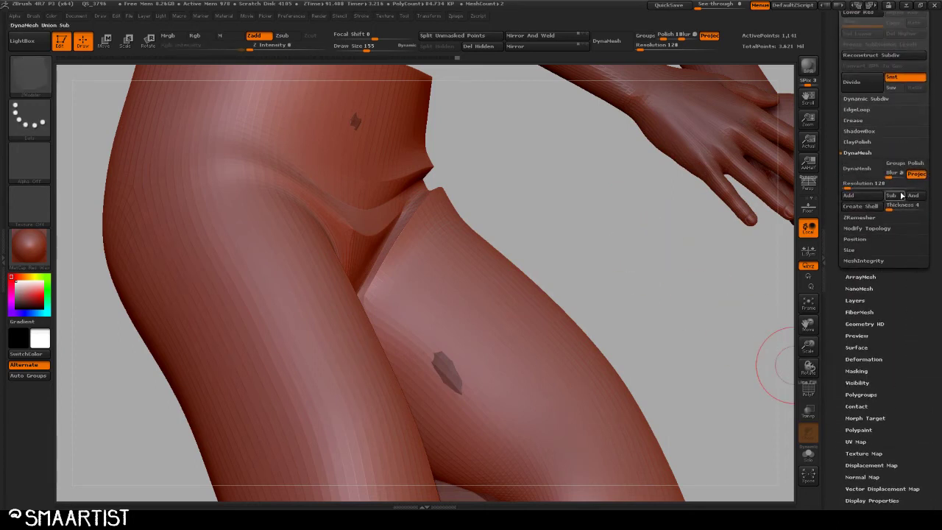
pyautogui.click(855, 120)
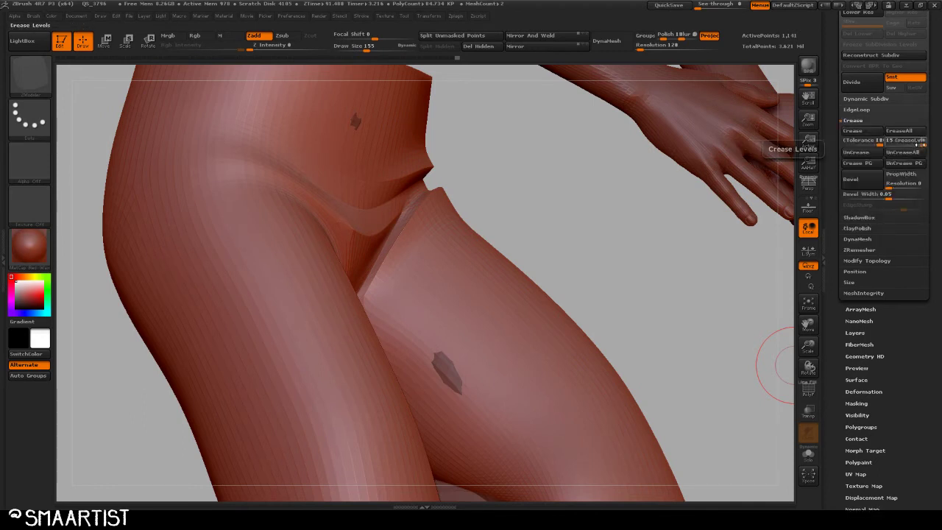
pyautogui.moveTo(924, 145); pyautogui.dragTo(902, 147)
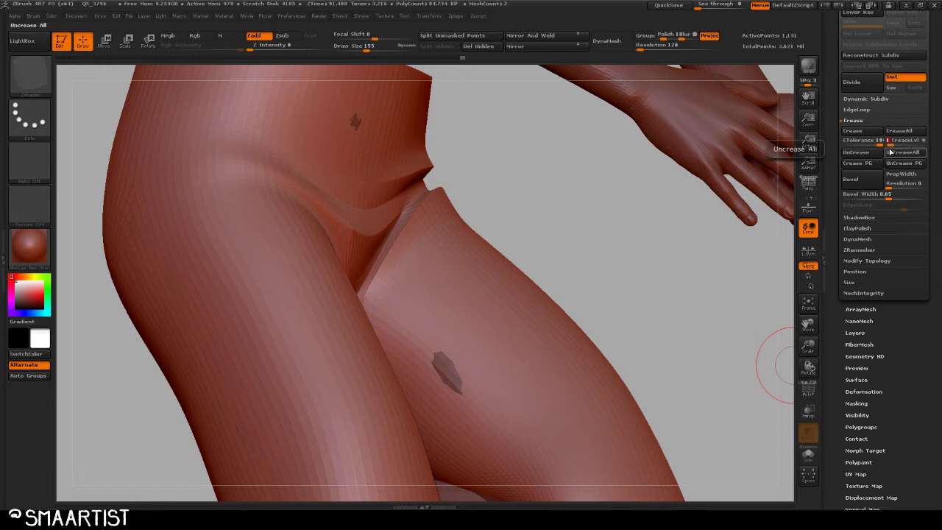
pyautogui.moveTo(878, 144); pyautogui.dragTo(855, 145)
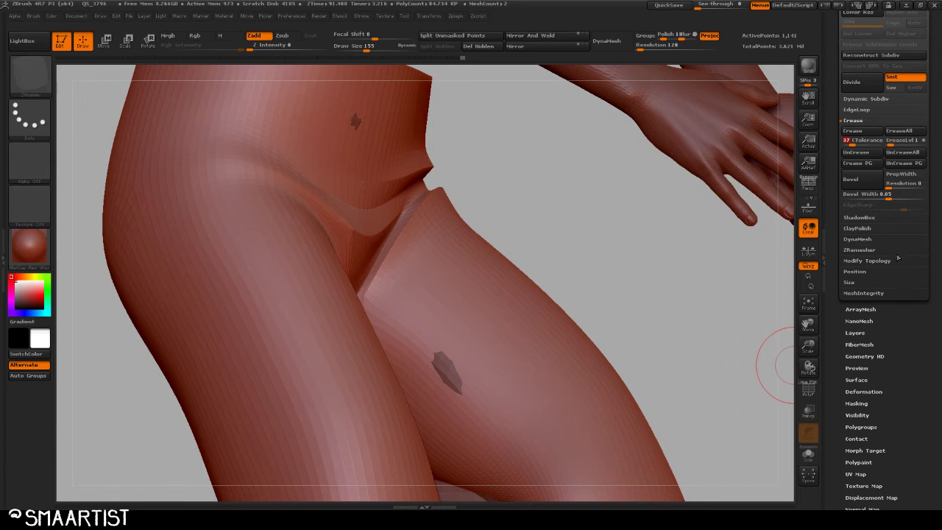
# In the Dynamic Subdiv settings, keep QGrid at 0, set SmoothSubdiv to 3, and check the softened folds
pyautogui.click(885, 101)
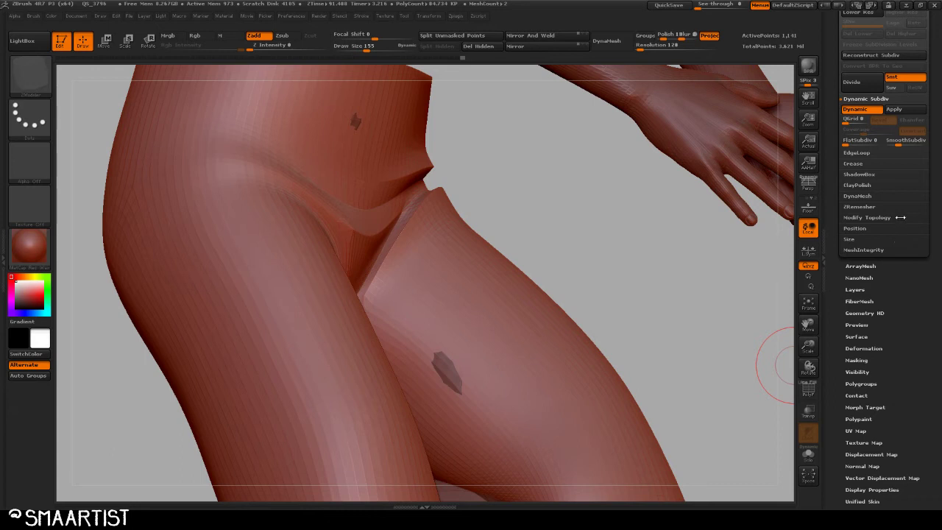
pyautogui.moveTo(847, 120)
pyautogui.mouseDown()
pyautogui.moveTo(866, 124)
pyautogui.moveTo(836, 127)
pyautogui.mouseUp()
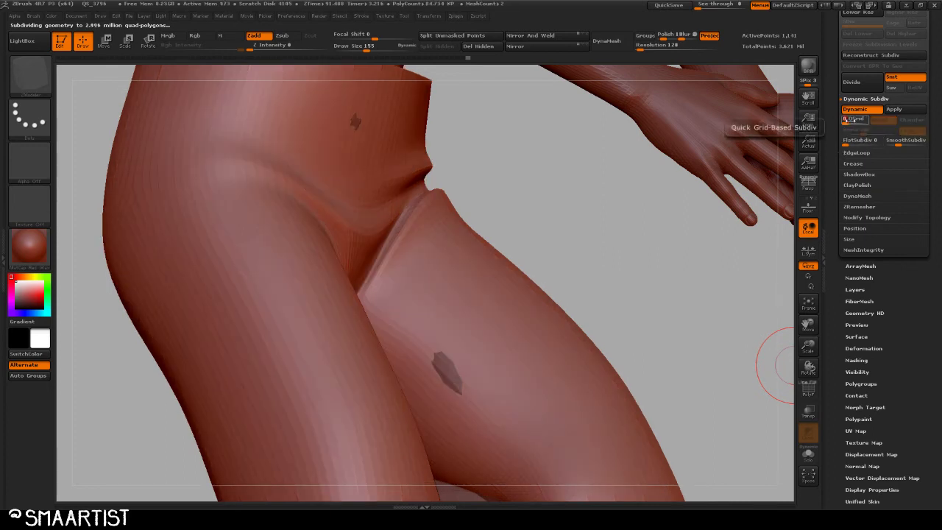
pyautogui.moveTo(898, 145); pyautogui.dragTo(899, 145)
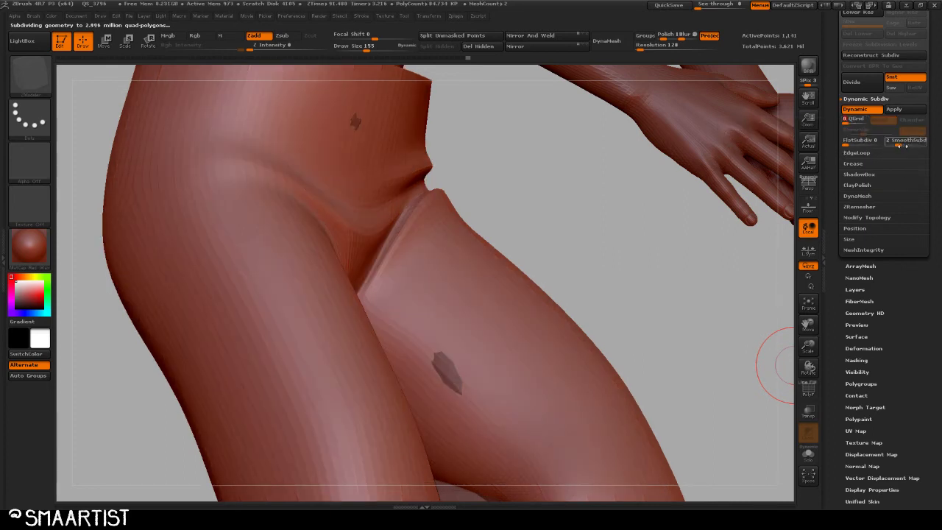
pyautogui.click(898, 145)
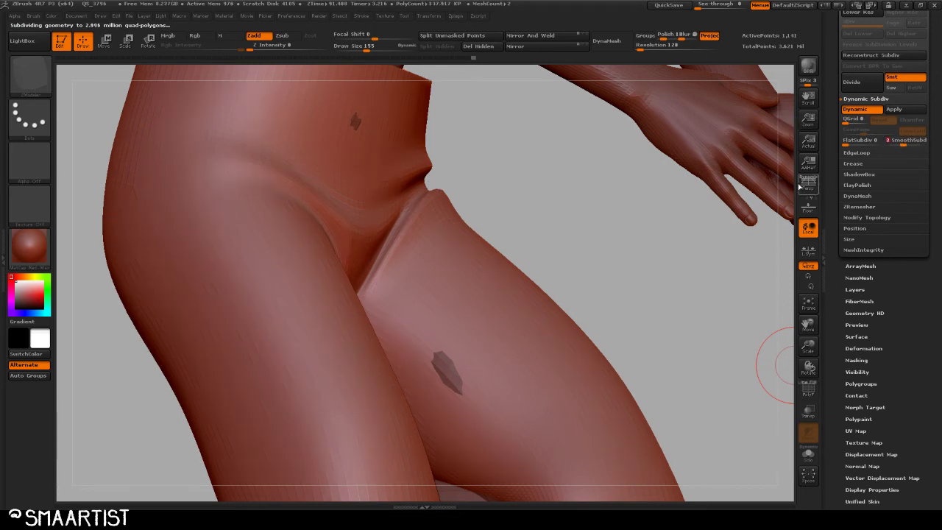
pyautogui.moveTo(579, 193); pyautogui.dragTo(448, 189)
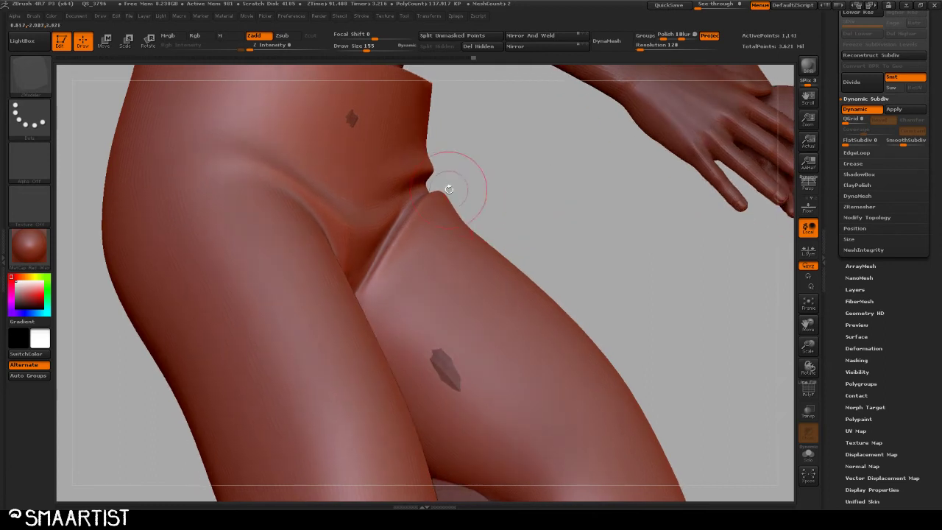
# Compare the pants' low-poly cage with its dynamic subdivision preview around the hip folds, with the polyframe shown
pyautogui.keyDown('ctrl'); pyautogui.moveTo(484, 172); pyautogui.dragTo(555, 198, button='right'); pyautogui.keyUp('ctrl')
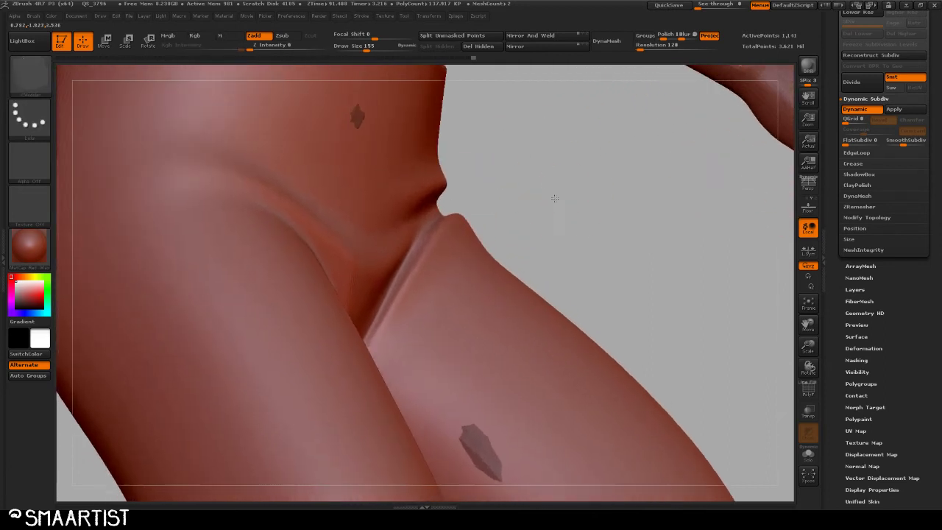
pyautogui.hotkey('shift', 'd')
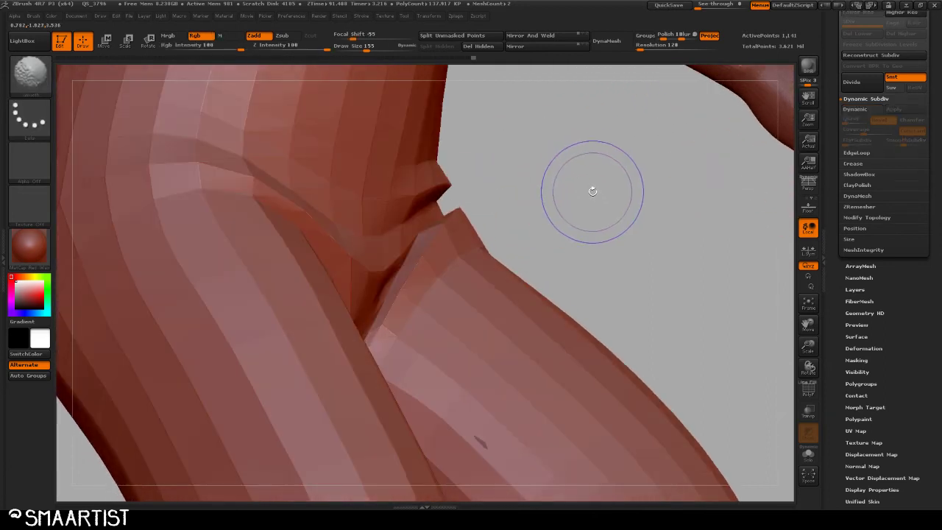
pyautogui.press('d')
pyautogui.hotkey('shift', 'f')
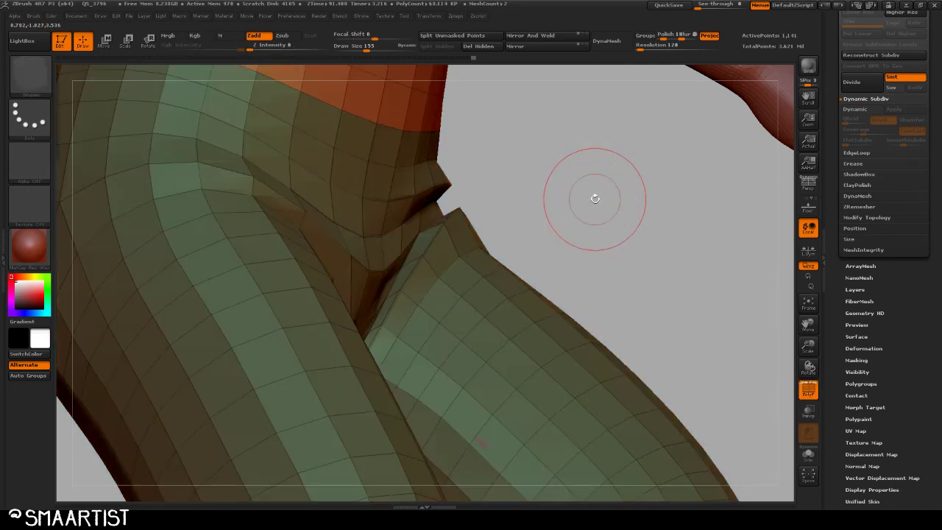
pyautogui.keyDown('alt'); pyautogui.moveTo(598, 206); pyautogui.dragTo(572, 225); pyautogui.keyUp('alt')
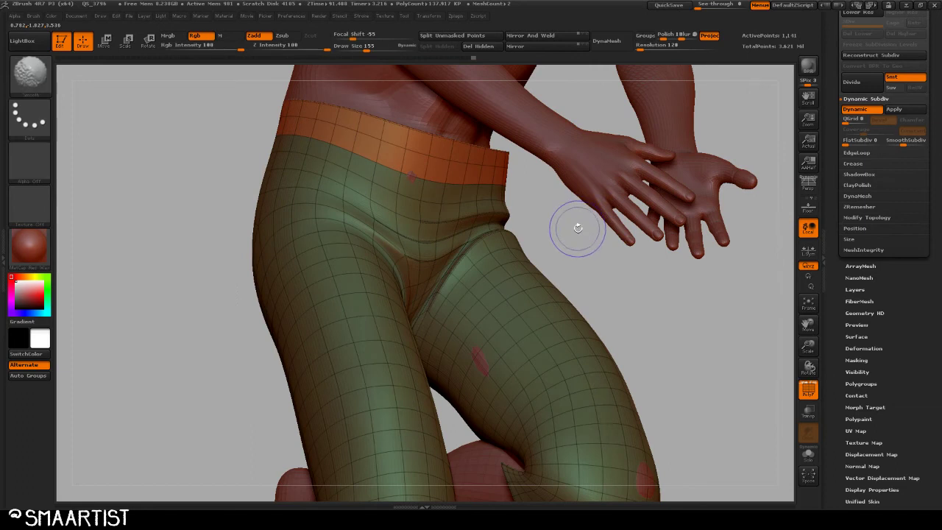
# Hide the polyframe and inspect the smoothed hip and crotch folds from the front and close up
pyautogui.hotkey('shift', 'f')
pyautogui.moveTo(656, 294); pyautogui.dragTo(602, 286)
pyautogui.moveTo(602, 286); pyautogui.dragTo(594, 237, button='right')
pyautogui.moveTo(593, 241); pyautogui.dragTo(673, 271)
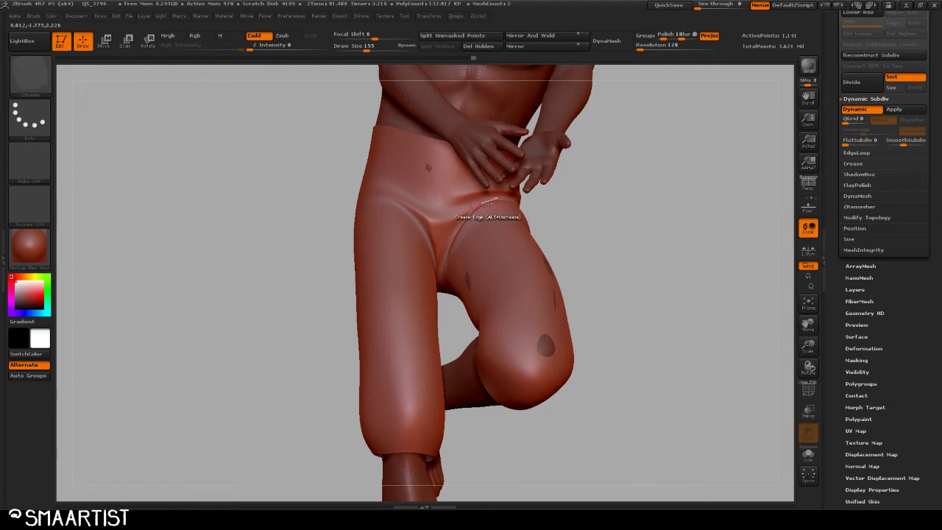
pyautogui.moveTo(569, 231)
pyautogui.mouseDown()
pyautogui.moveTo(658, 255)
pyautogui.moveTo(593, 238)
pyautogui.mouseUp()
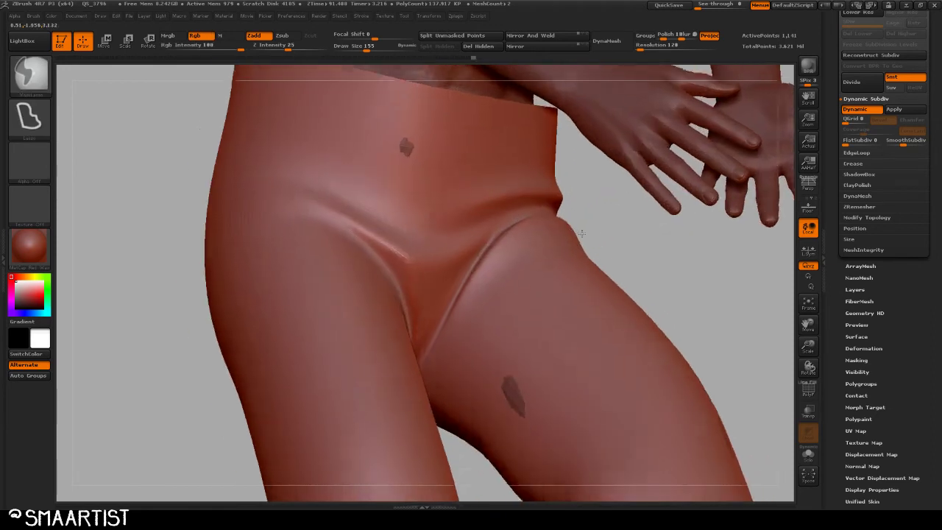
pyautogui.moveTo(581, 233); pyautogui.dragTo(594, 222)
# Show the polyframe, turn off dynamic subdivision, and set the ZModeler edge action to Transpose with the EdgeLoop Complete target
pyautogui.hotkey('shift', 'f')
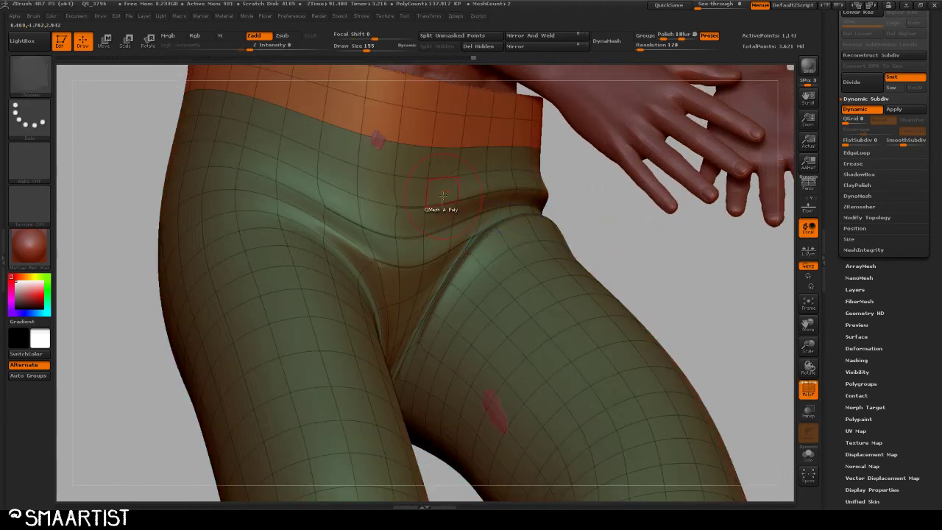
pyautogui.keyDown('ctrl'); pyautogui.moveTo(441, 206); pyautogui.dragTo(451, 253, button='right'); pyautogui.keyUp('ctrl')
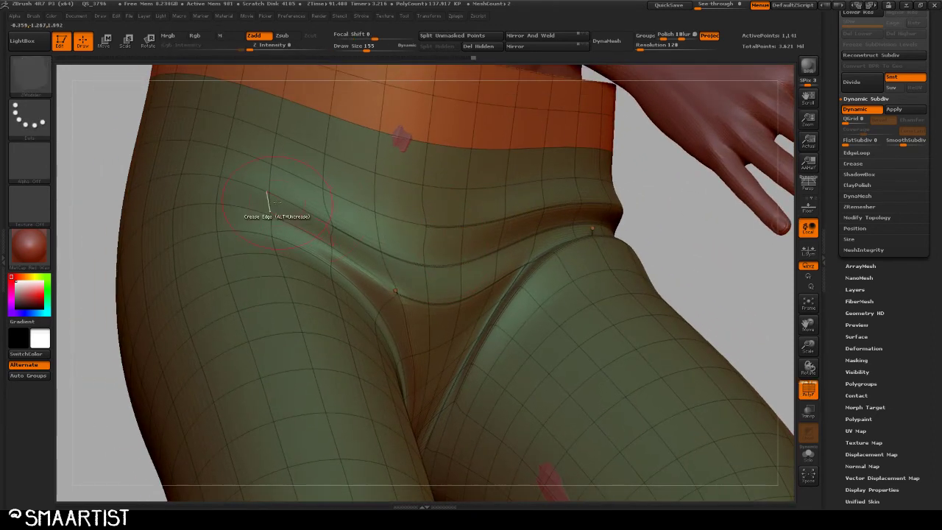
pyautogui.hotkey('shift', 'd')
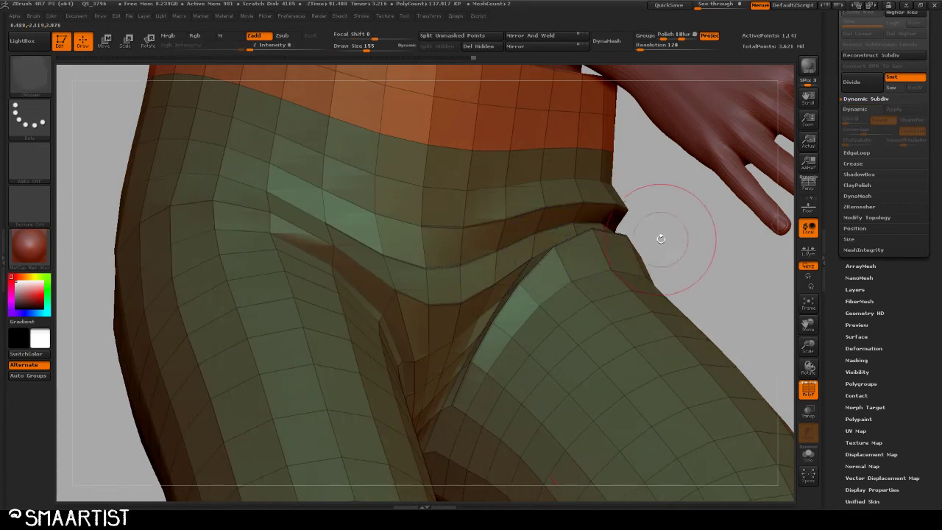
pyautogui.moveTo(658, 238); pyautogui.dragTo(668, 286)
pyautogui.keyDown('ctrl'); pyautogui.moveTo(361, 343); pyautogui.dragTo(345, 290, button='right'); pyautogui.keyUp('ctrl')
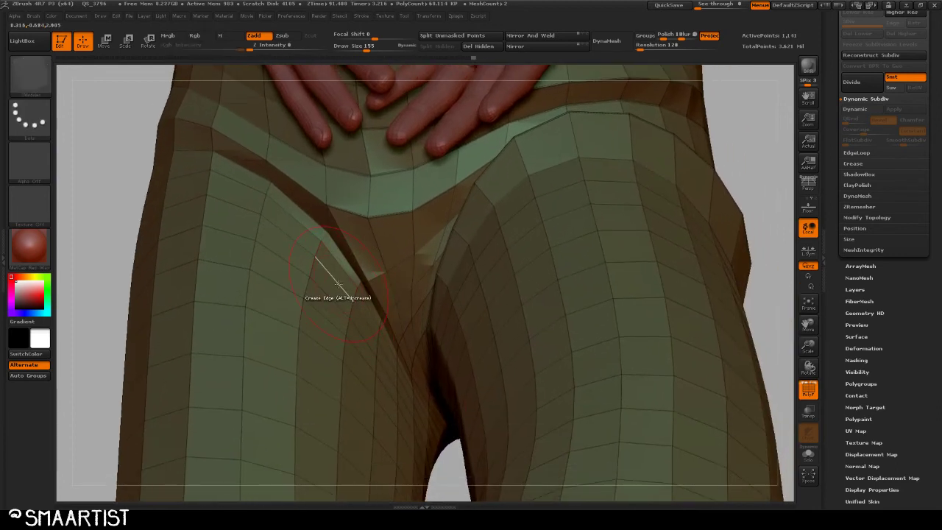
pyautogui.press('space')
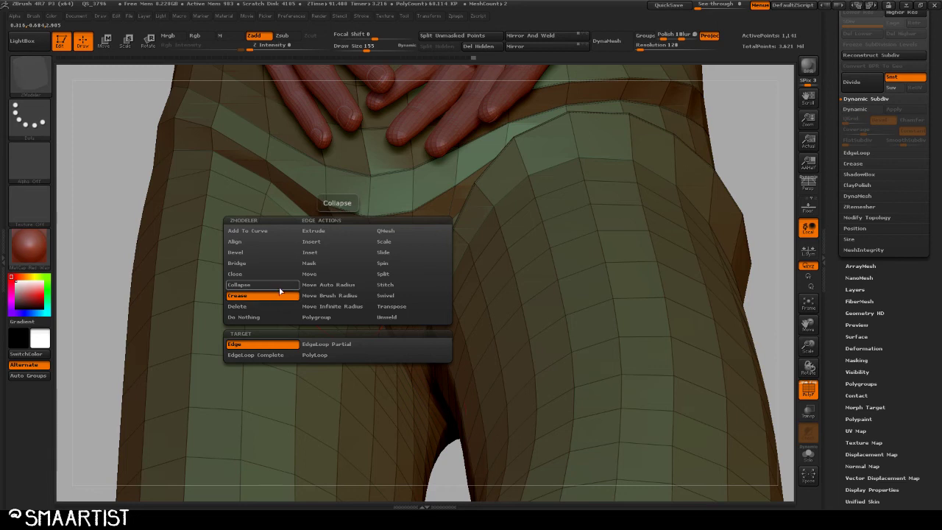
pyautogui.click(391, 306)
pyautogui.click(256, 355)
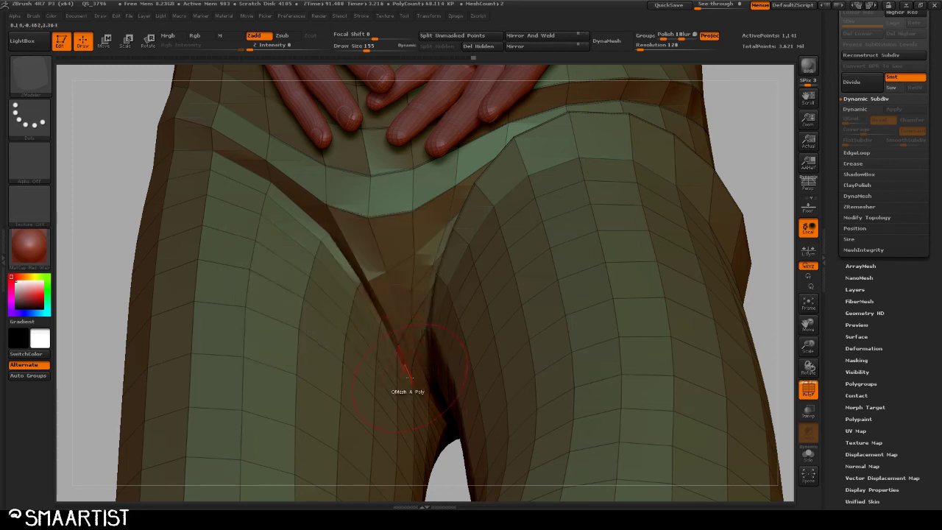
# Isolate the complete edge loop around the top of the standing leg by masking the rest of the pants
pyautogui.moveTo(120, 159); pyautogui.dragTo(103, 167)
pyautogui.click(333, 279)
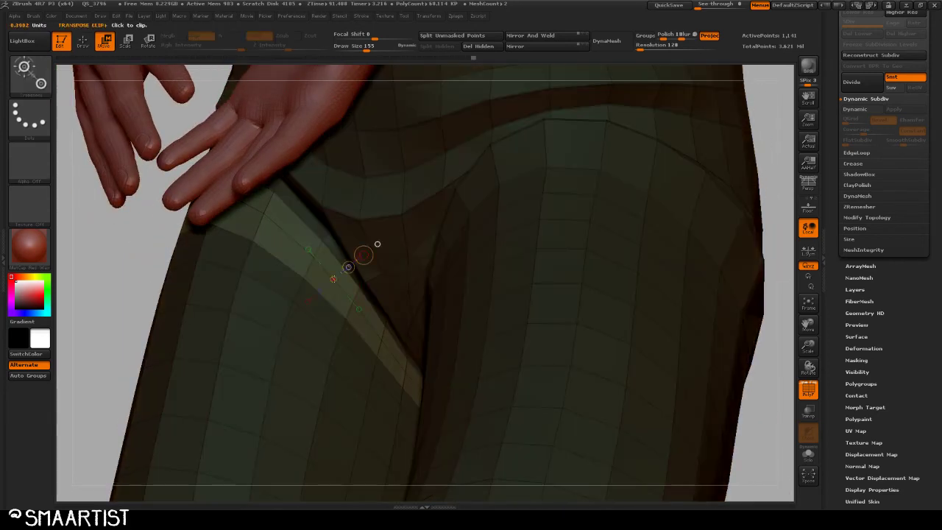
pyautogui.press('q')
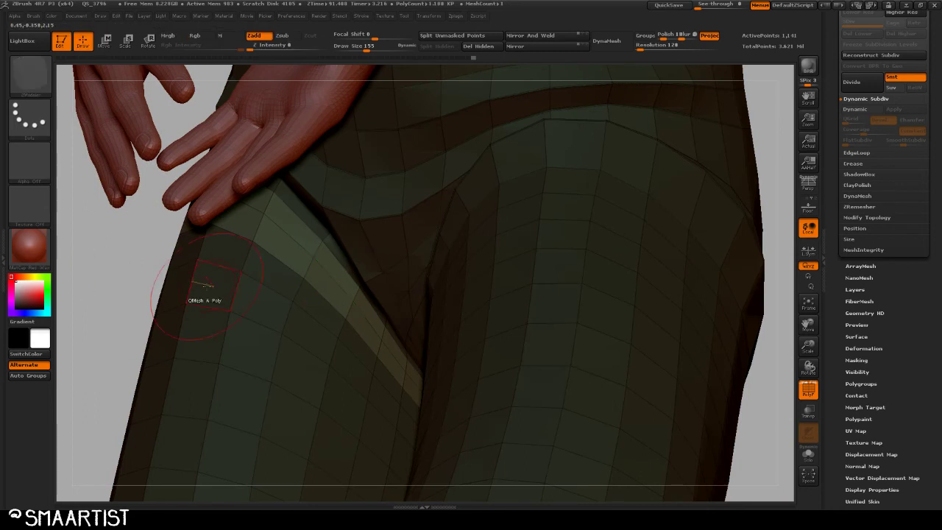
# Shape the isolated loop into a fold across the front of the upper thigh with the Move brush
pyautogui.press('b')
pyautogui.press('m')
pyautogui.press('v')
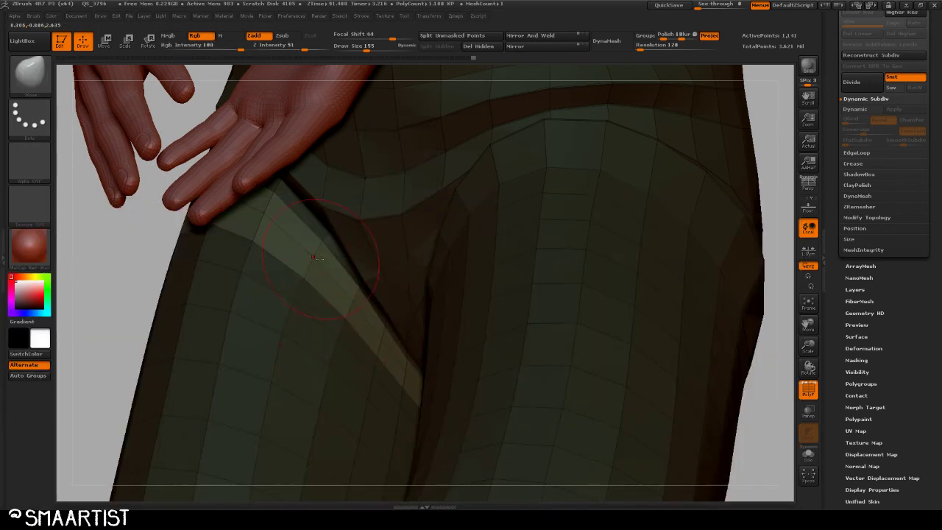
pyautogui.moveTo(353, 301); pyautogui.dragTo(372, 299)
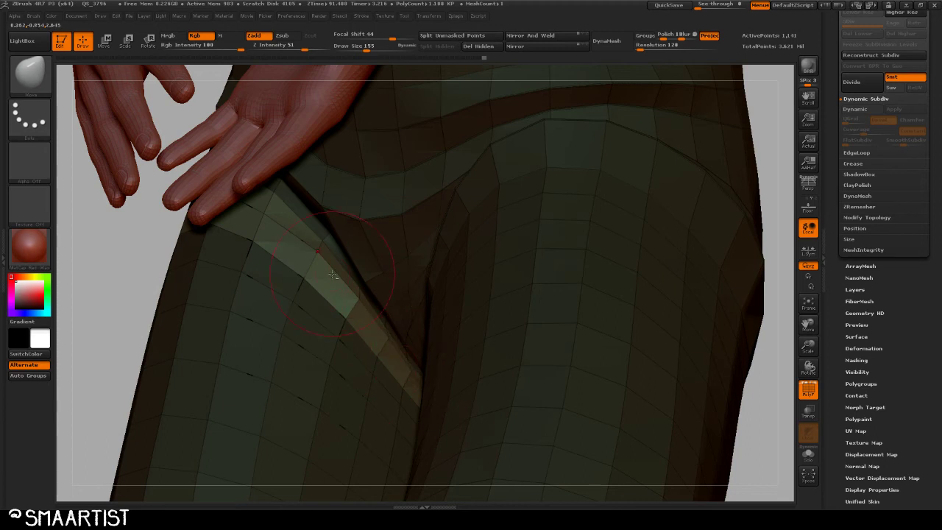
pyautogui.moveTo(126, 248); pyautogui.dragTo(144, 219)
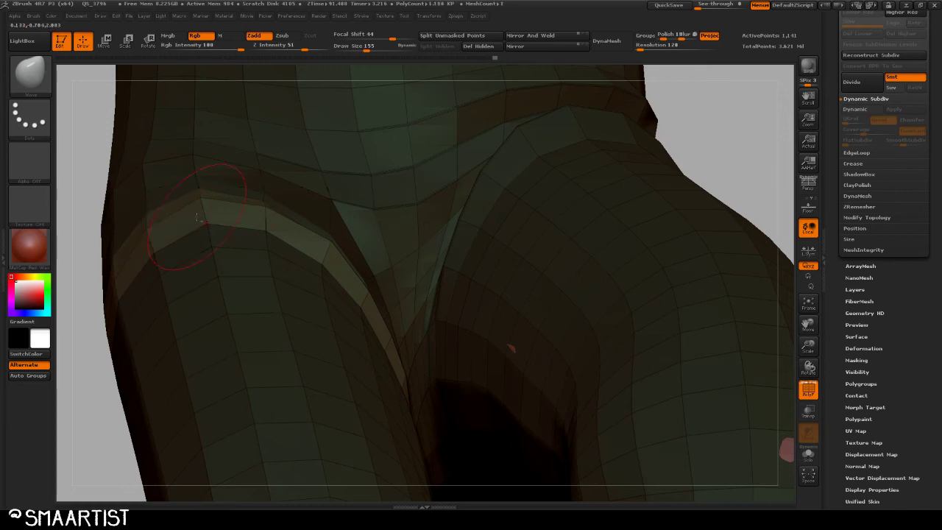
pyautogui.keyDown('alt'); pyautogui.moveTo(494, 218); pyautogui.dragTo(389, 176, button='right'); pyautogui.keyUp('alt')
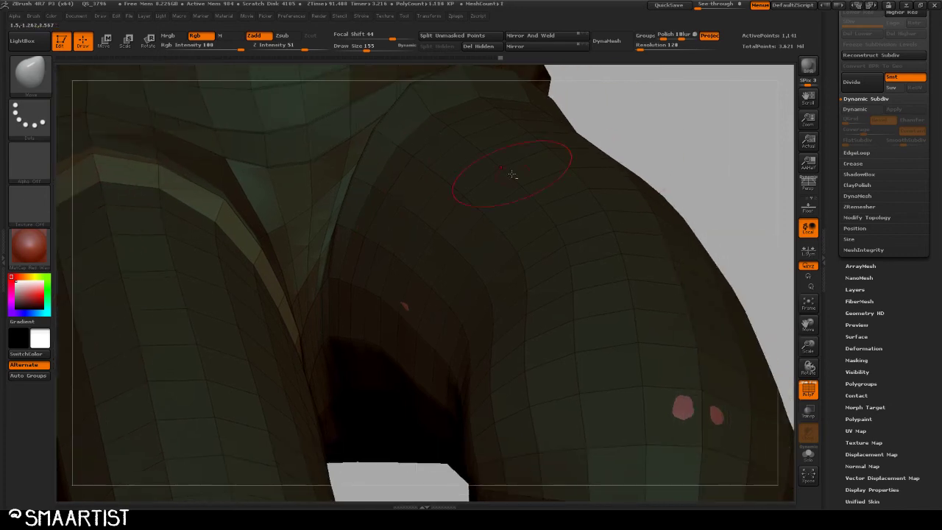
pyautogui.moveTo(654, 130)
pyautogui.mouseDown()
pyautogui.moveTo(642, 131)
pyautogui.moveTo(634, 154)
pyautogui.moveTo(606, 10)
pyautogui.mouseUp()
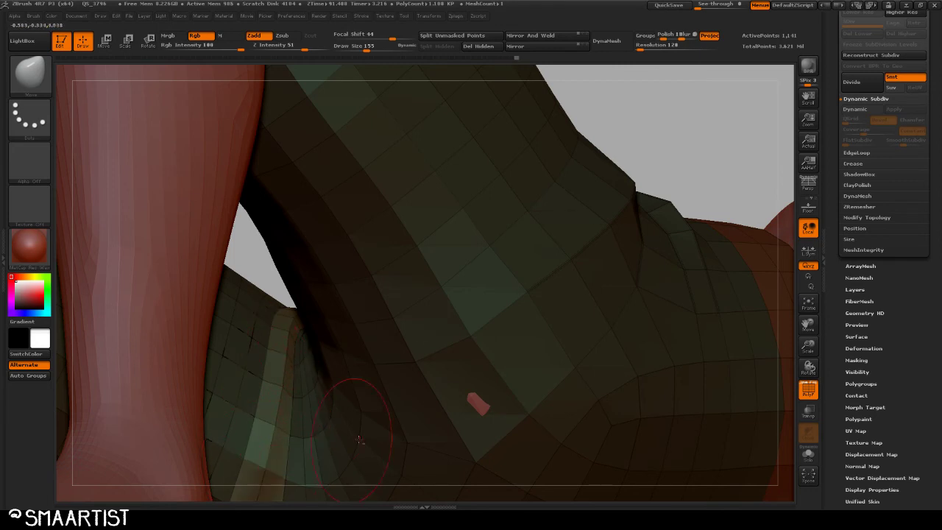
# Check the loop from behind and below, clear the mask, and hide the polyframe
pyautogui.moveTo(350, 438); pyautogui.dragTo(369, 122, button='right')
pyautogui.keyDown('alt'); pyautogui.moveTo(375, 306); pyautogui.dragTo(482, 110, button='right'); pyautogui.keyUp('alt')
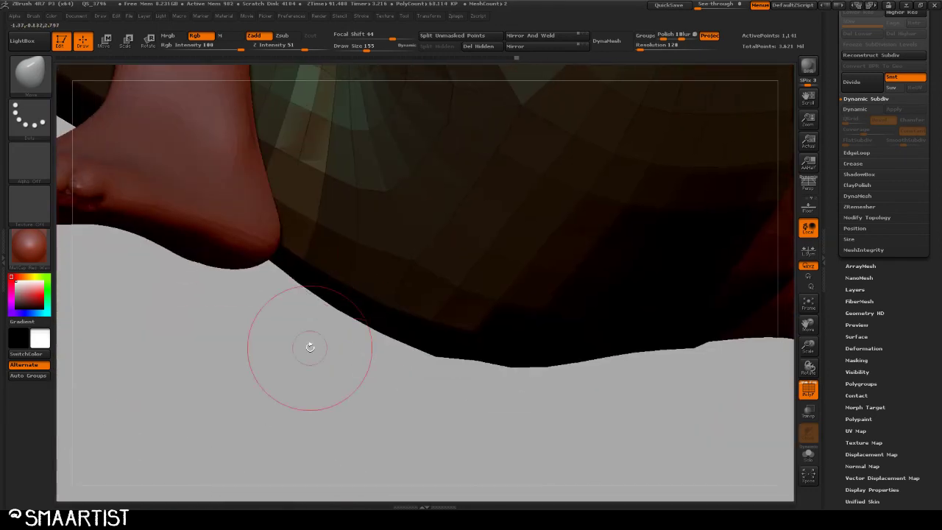
pyautogui.moveTo(311, 343); pyautogui.dragTo(328, 326, button='right')
pyautogui.moveTo(328, 324); pyautogui.dragTo(332, 312)
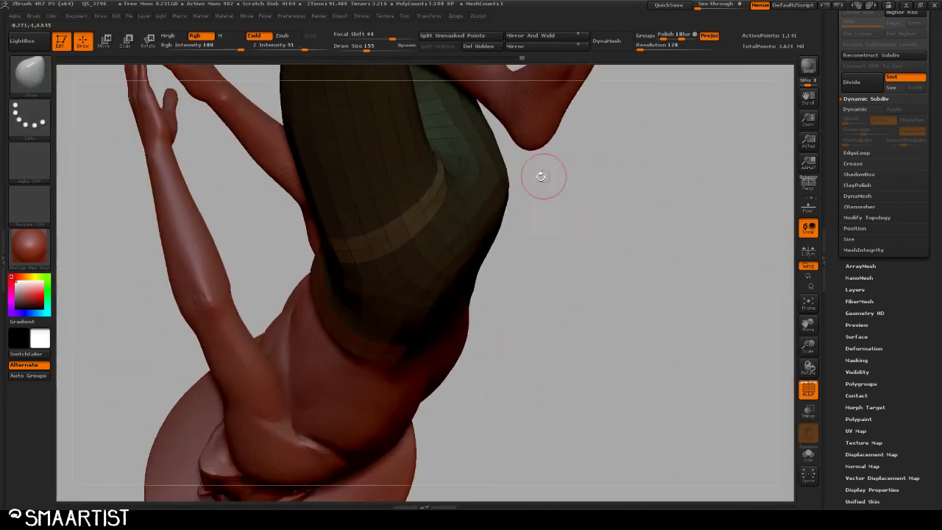
pyautogui.moveTo(541, 174)
pyautogui.mouseDown()
pyautogui.moveTo(505, 244)
pyautogui.moveTo(519, 241)
pyautogui.mouseUp()
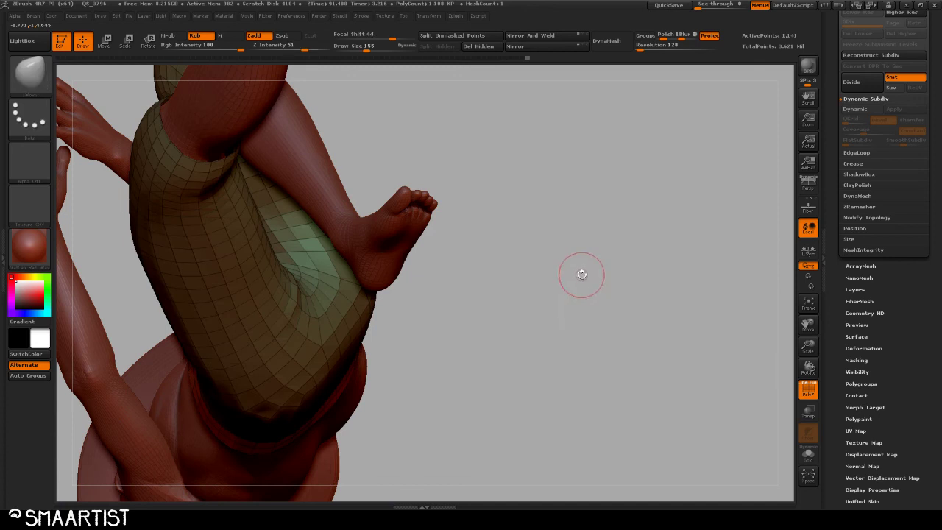
pyautogui.hotkey('shift', 'f')
pyautogui.moveTo(562, 246)
pyautogui.mouseDown()
pyautogui.moveTo(561, 223)
pyautogui.moveTo(530, 212)
pyautogui.moveTo(486, 225)
pyautogui.moveTo(538, 177)
pyautogui.moveTo(510, 161)
pyautogui.moveTo(536, 135)
pyautogui.moveTo(595, 287)
pyautogui.mouseUp()
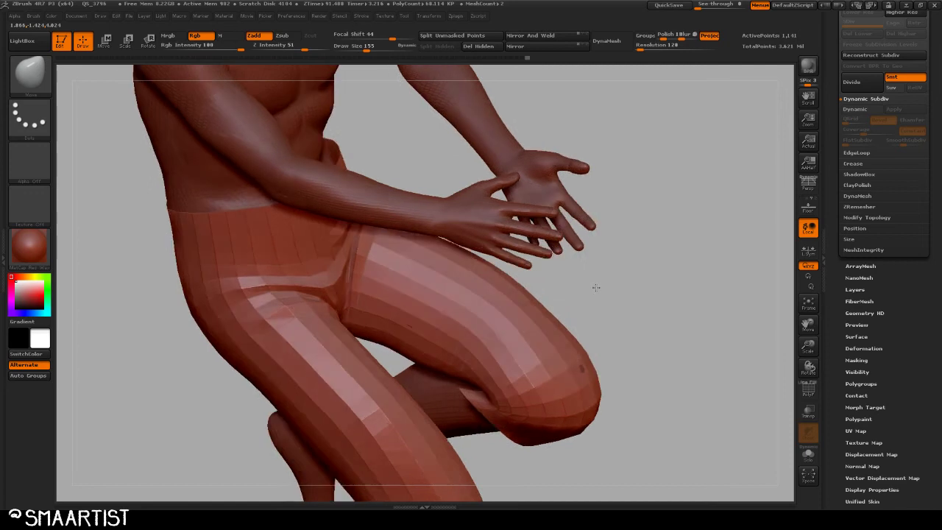
# Return to ZModeler and mask everything except the edge loop just below the standing leg's hip fold using Transpose
pyautogui.moveTo(596, 287)
pyautogui.mouseDown(button='right')
pyautogui.moveTo(482, 281)
pyautogui.moveTo(583, 160)
pyautogui.mouseUp(button='right')
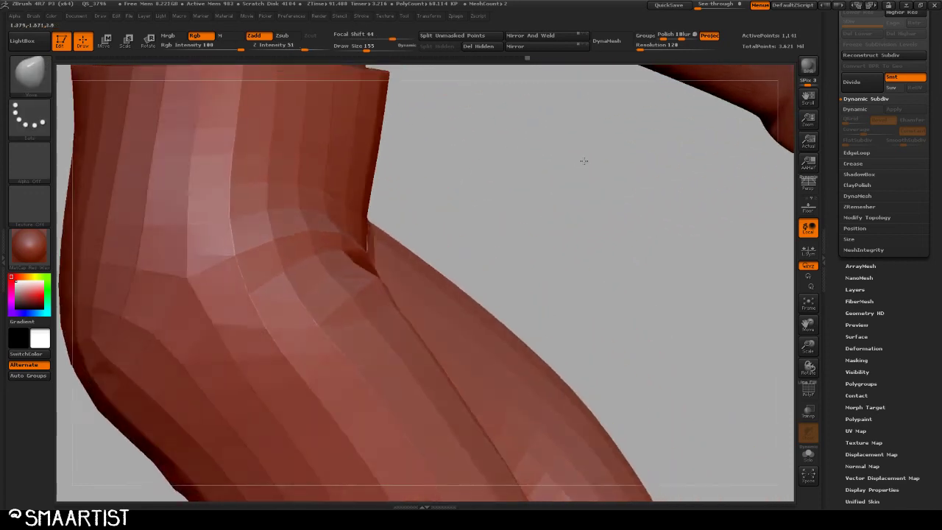
pyautogui.moveTo(584, 160)
pyautogui.mouseDown()
pyautogui.moveTo(572, 151)
pyautogui.moveTo(569, 200)
pyautogui.mouseUp()
pyautogui.press('b')
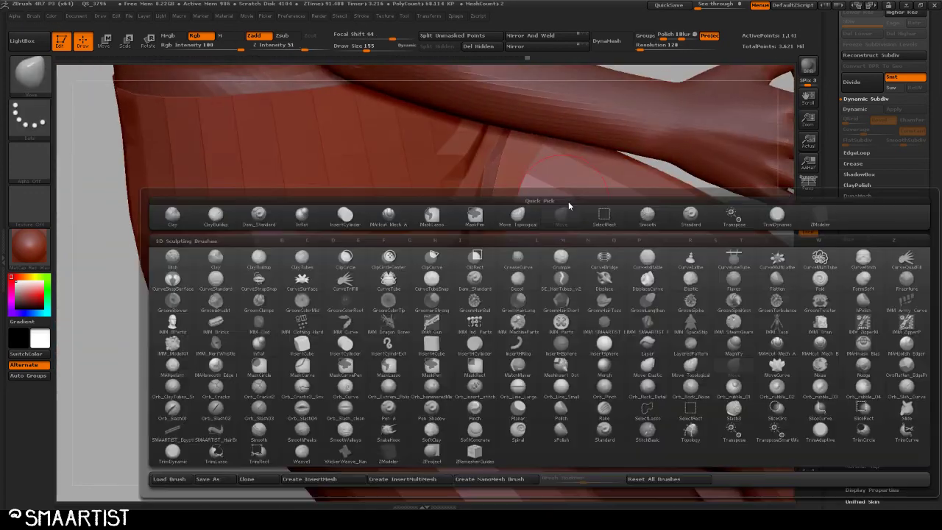
pyautogui.press('z')
pyautogui.press('m')
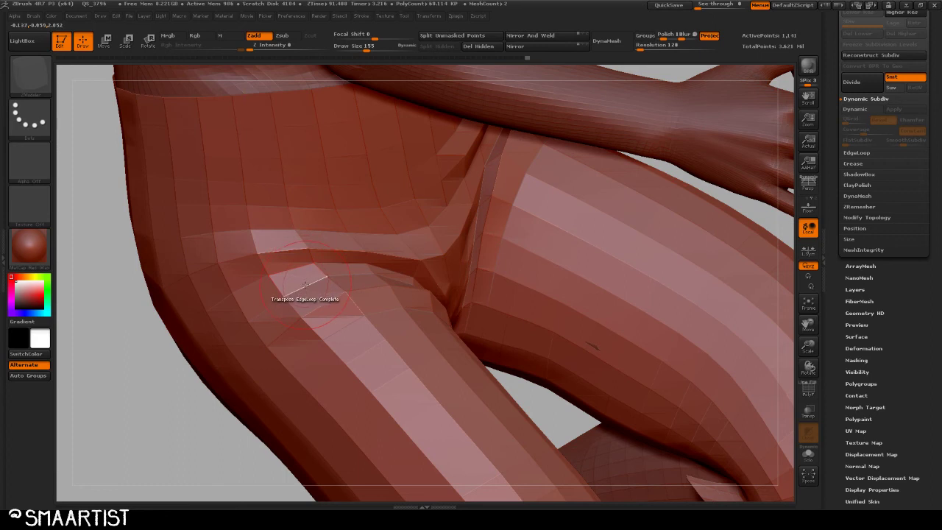
pyautogui.press('w')
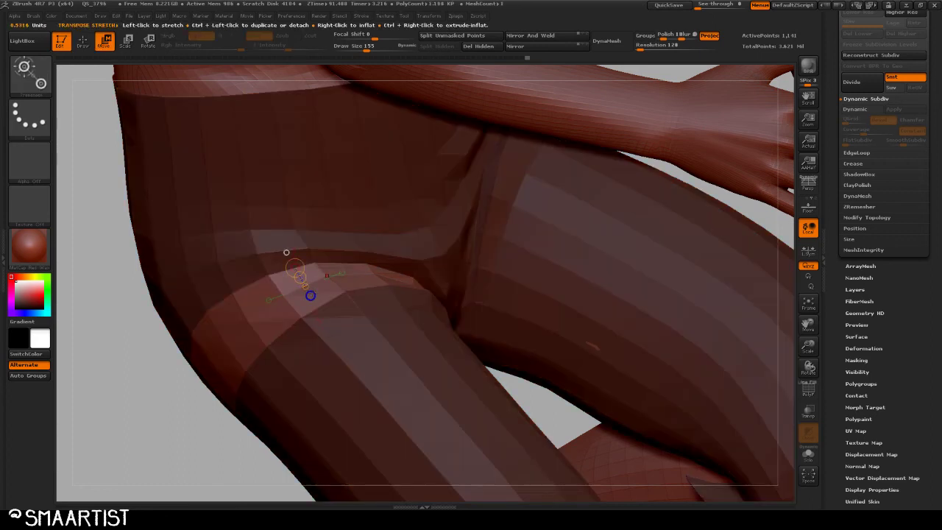
# Pull the unmasked loop into a fold around the front, side and inner thigh with the Move brush, and clear the mask
pyautogui.press('b')
pyautogui.press('m')
pyautogui.press('v')
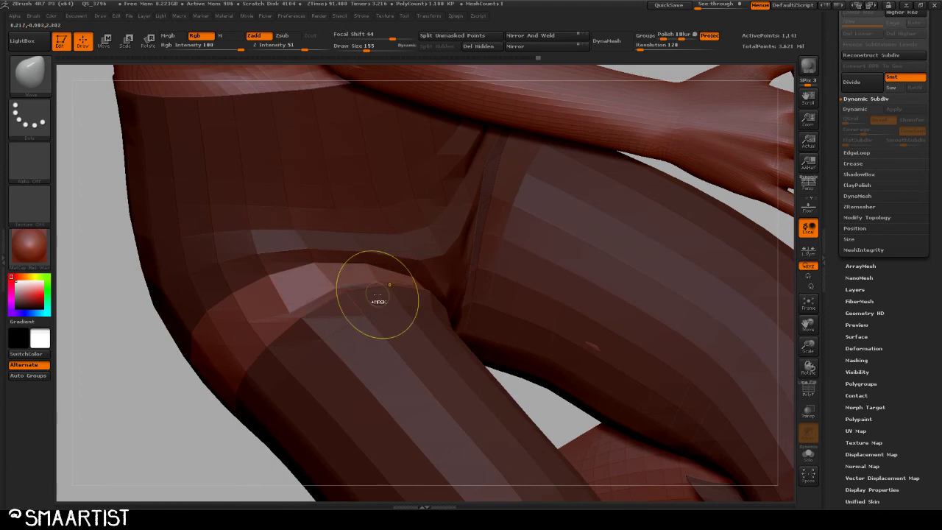
pyautogui.moveTo(140, 381)
pyautogui.mouseDown()
pyautogui.moveTo(152, 419)
pyautogui.moveTo(145, 398)
pyautogui.moveTo(315, 327)
pyautogui.mouseUp()
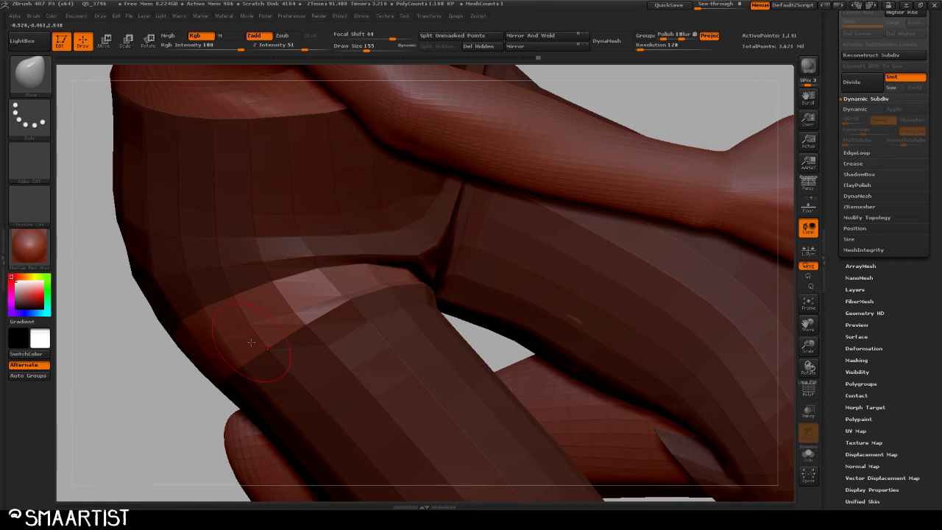
pyautogui.moveTo(161, 410); pyautogui.dragTo(211, 353)
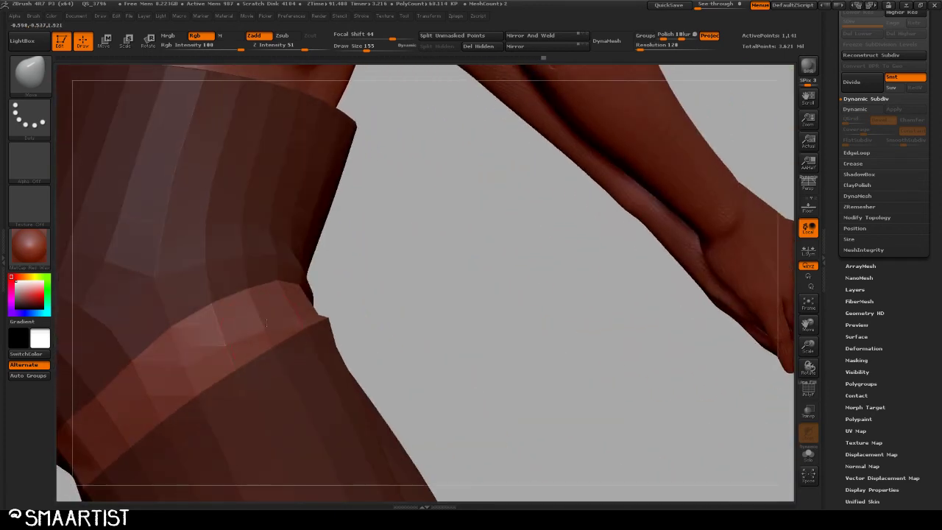
pyautogui.moveTo(345, 279)
pyautogui.mouseDown()
pyautogui.moveTo(370, 288)
pyautogui.moveTo(383, 388)
pyautogui.mouseUp()
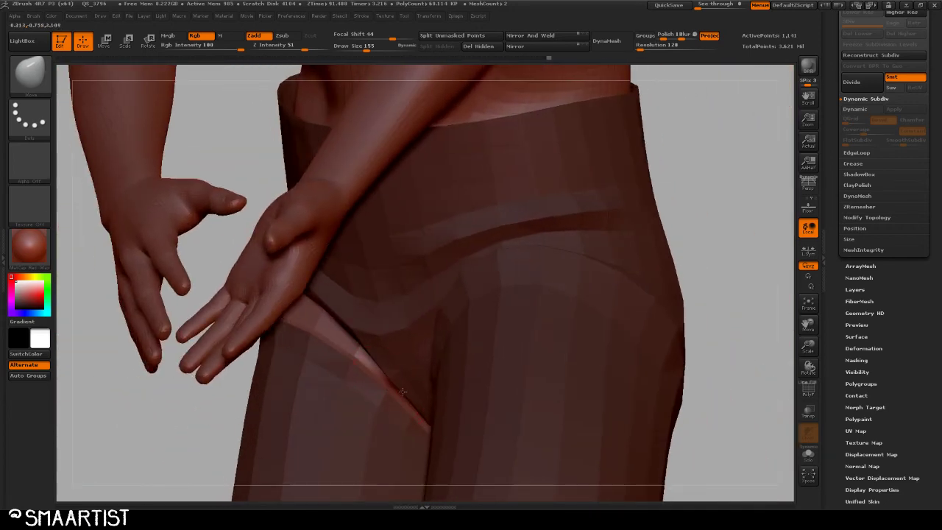
pyautogui.moveTo(748, 265); pyautogui.dragTo(765, 268)
pyautogui.moveTo(727, 204)
pyautogui.keyDown('ctrl'); pyautogui.mouseDown()
pyautogui.moveTo(733, 227)
pyautogui.moveTo(675, 184)
pyautogui.moveTo(633, 208)
pyautogui.moveTo(666, 240)
pyautogui.moveTo(626, 214)
pyautogui.moveTo(644, 213)
pyautogui.mouseUp(); pyautogui.keyUp('ctrl')
pyautogui.moveTo(360, 312)
pyautogui.keyDown('ctrl'); pyautogui.mouseDown(button='right')
pyautogui.moveTo(427, 361)
pyautogui.moveTo(396, 353)
pyautogui.mouseUp(button='right'); pyautogui.keyUp('ctrl')
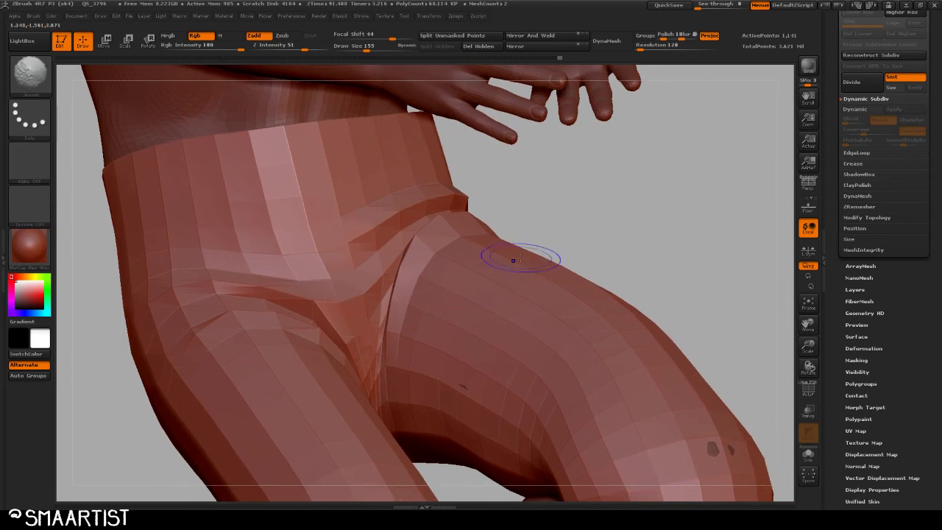
# Turn on the dynamic subdivision preview and inspect the smoothed thigh and crotch folds on the whole pants
pyautogui.moveTo(597, 219)
pyautogui.mouseDown()
pyautogui.moveTo(635, 227)
pyautogui.moveTo(637, 214)
pyautogui.moveTo(691, 234)
pyautogui.mouseUp()
pyautogui.press('d')
pyautogui.press('b')
pyautogui.keyDown('ctrl'); pyautogui.moveTo(466, 308); pyautogui.dragTo(480, 272, button='right'); pyautogui.keyUp('ctrl')
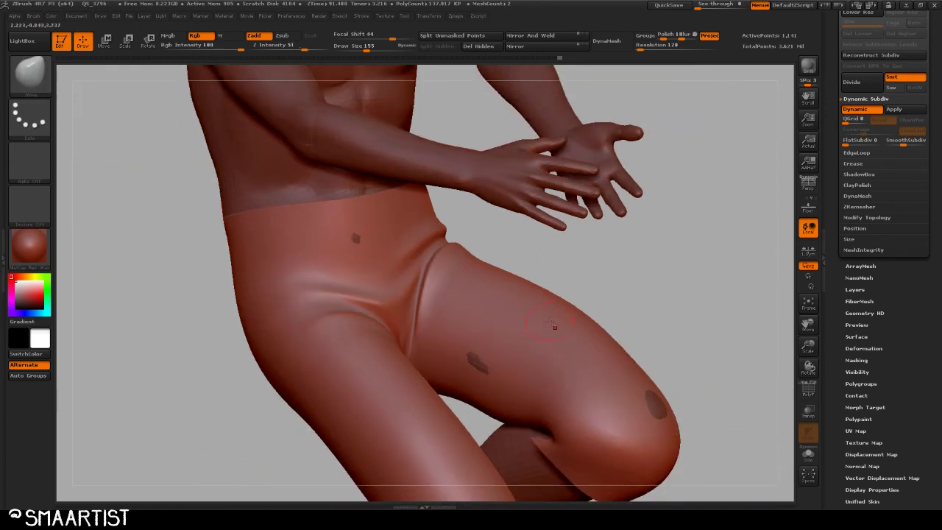
pyautogui.moveTo(555, 326)
pyautogui.keyDown('alt'); pyautogui.mouseDown(button='right')
pyautogui.moveTo(513, 309)
pyautogui.moveTo(526, 276)
pyautogui.moveTo(570, 262)
pyautogui.mouseUp(button='right'); pyautogui.keyUp('alt')
pyautogui.moveTo(629, 262)
pyautogui.mouseDown()
pyautogui.moveTo(702, 254)
pyautogui.moveTo(610, 248)
pyautogui.moveTo(641, 250)
pyautogui.mouseUp()
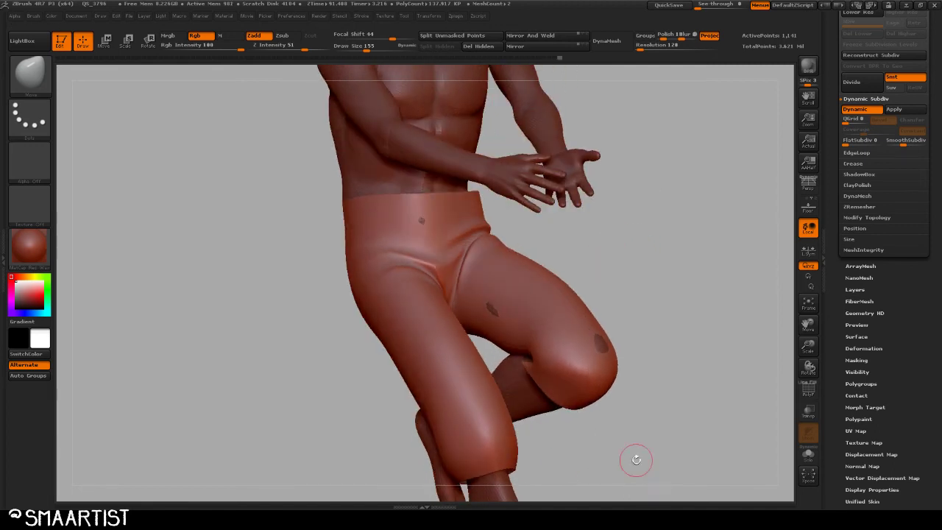
pyautogui.moveTo(636, 459); pyautogui.dragTo(616, 259)
# Turn off the dynamic subdivision preview and examine the low-poly hip and crotch folds up close
pyautogui.hotkey('shift', 'd')
pyautogui.moveTo(617, 259)
pyautogui.keyDown('ctrl'); pyautogui.mouseDown(button='right')
pyautogui.moveTo(612, 274)
pyautogui.moveTo(603, 252)
pyautogui.mouseUp(button='right'); pyautogui.keyUp('ctrl')
pyautogui.moveTo(603, 252); pyautogui.dragTo(622, 213)
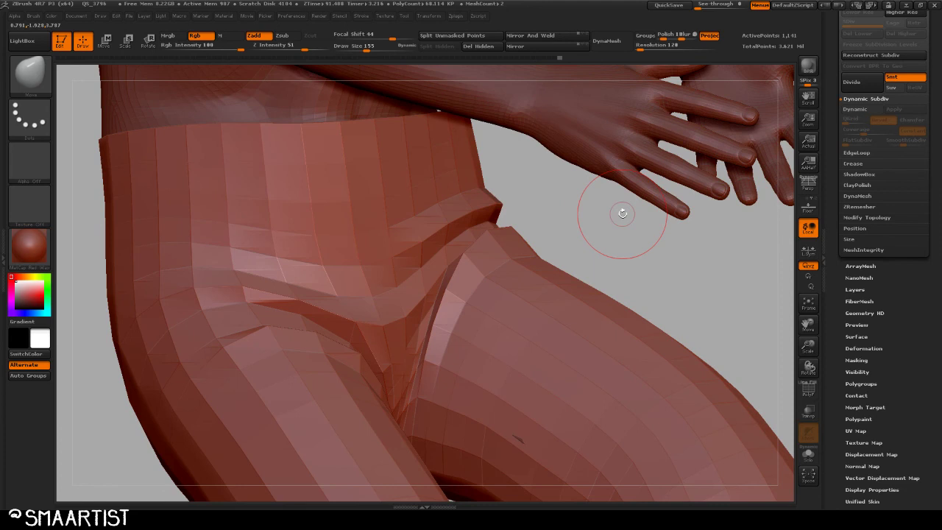